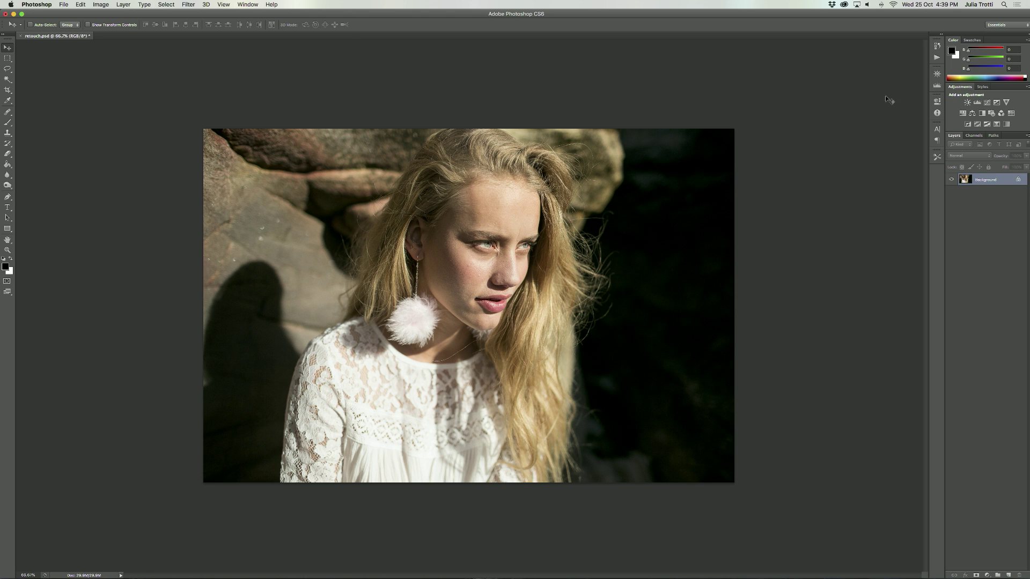
- Run the Skin Retouching action on the portrait to build the two retouching layers above the Background
{"action": "left_click", "coordinate": [937, 57]}
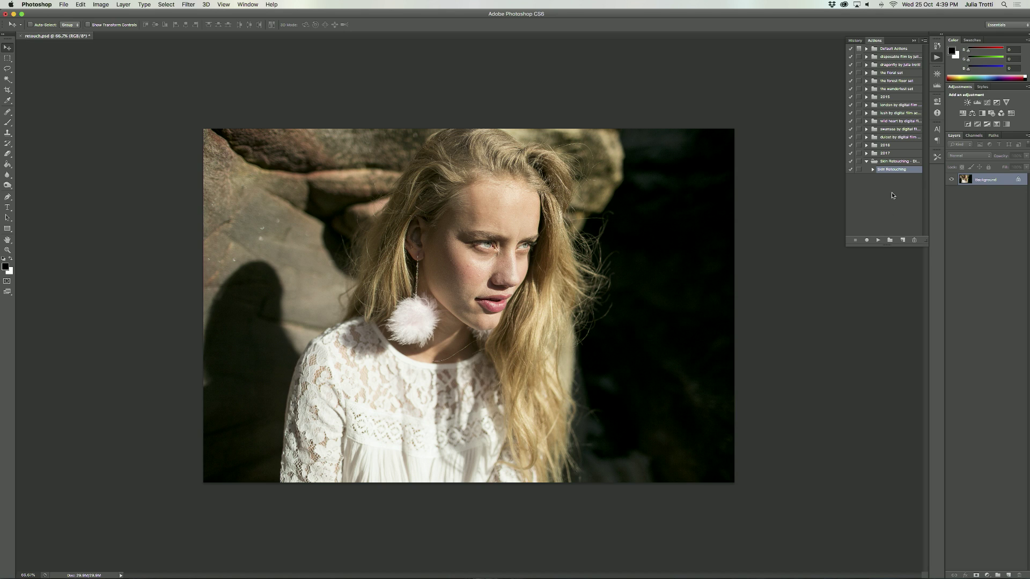
{"action": "left_click", "coordinate": [878, 240]}
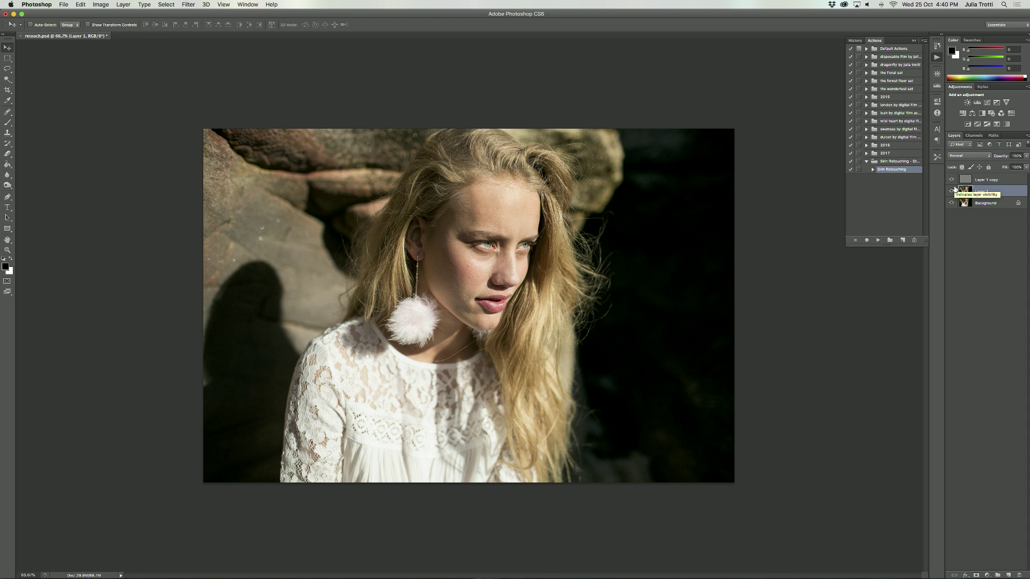
{"action": "left_click", "coordinate": [914, 40]}
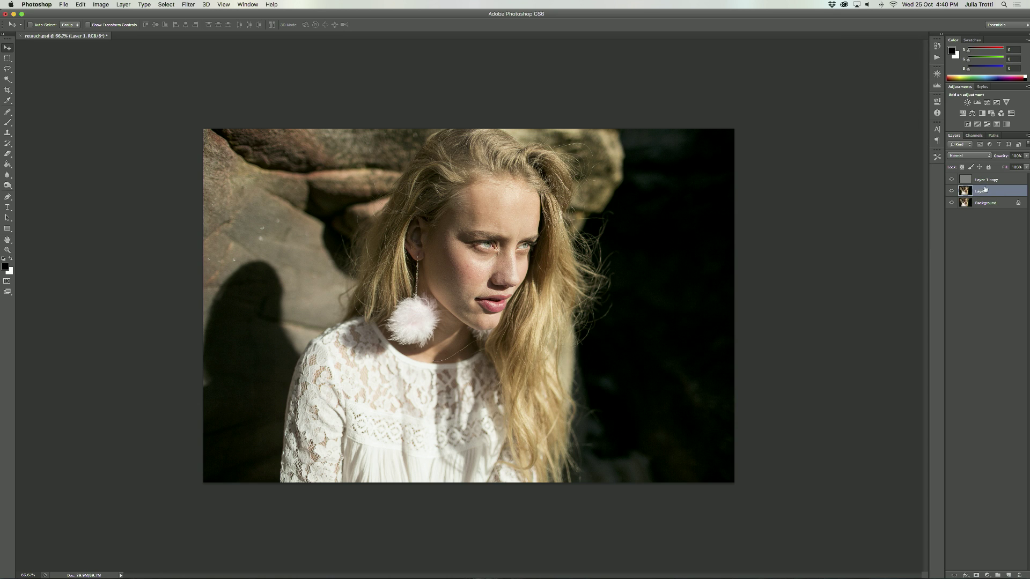
- Toggle the visibility of Layer 1 and Layer 1 copy to examine what each retouching layer contributes
{"action": "left_click", "coordinate": [952, 191]}
{"action": "left_click", "coordinate": [952, 192]}
{"action": "left_click", "coordinate": [951, 192]}
{"action": "left_click", "coordinate": [951, 191]}
{"action": "left_click", "coordinate": [952, 191]}
{"action": "left_click", "coordinate": [952, 192]}
- Choose the Healing Brush tool for retouching the face and set it to sample the Current Layer
{"action": "left_click", "coordinate": [467, 267]}
{"action": "left_click", "coordinate": [467, 268]}
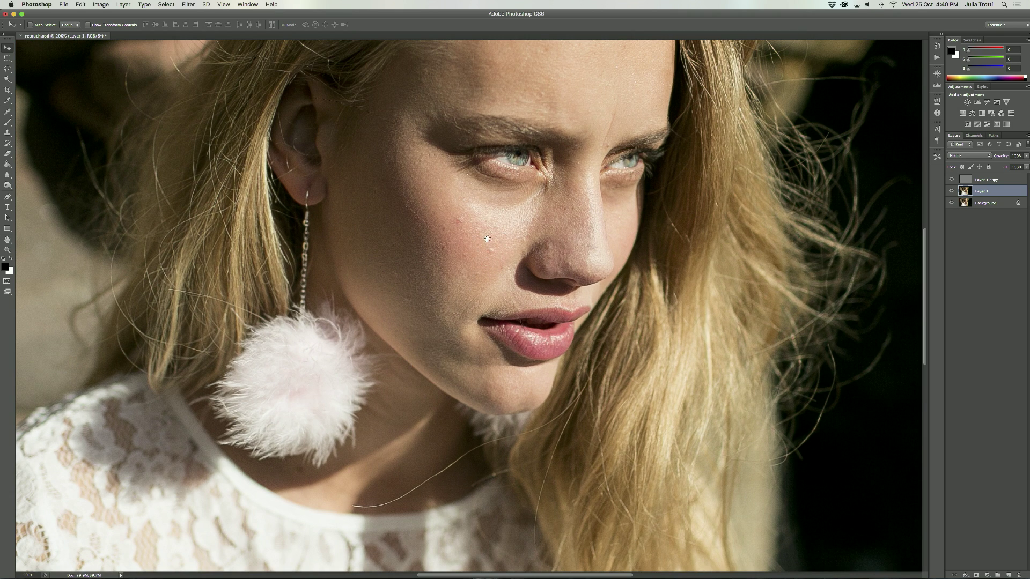
{"action": "left_click_drag", "start_coordinate": [487, 239], "coordinate": [498, 243]}
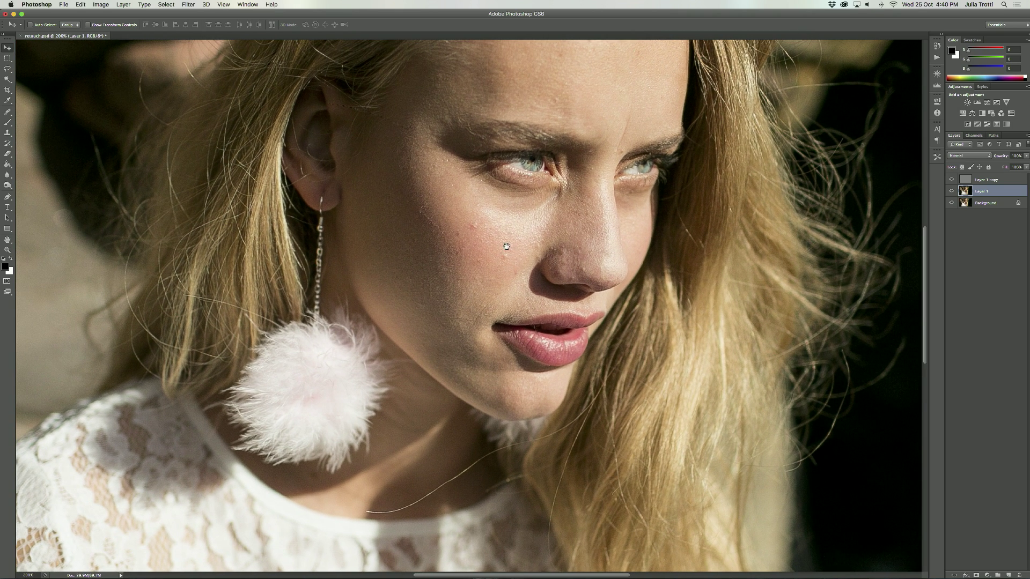
{"action": "left_click", "coordinate": [9, 113]}
{"action": "right_click", "coordinate": [9, 113]}
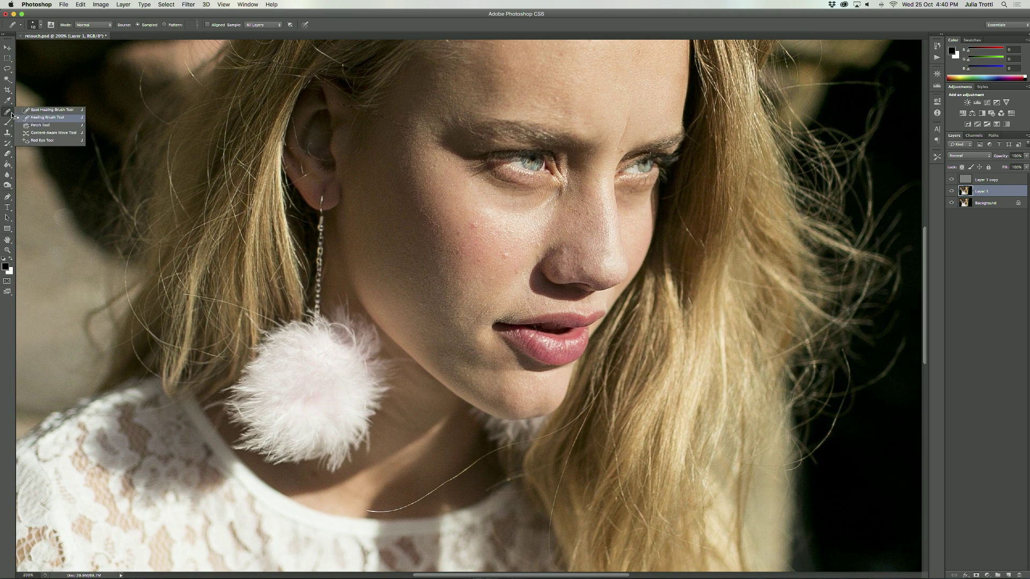
{"action": "left_click", "coordinate": [46, 118]}
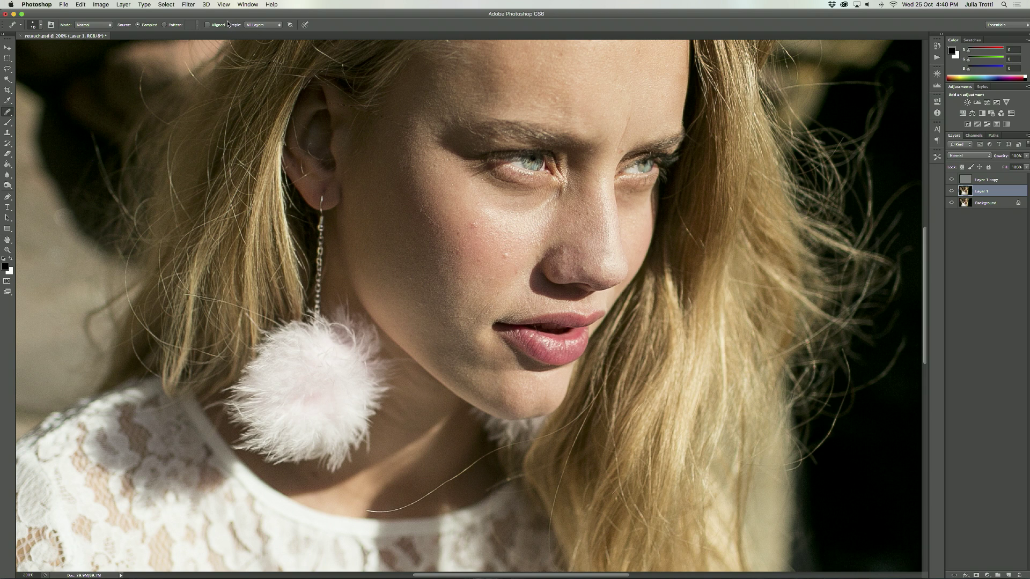
{"action": "left_click", "coordinate": [254, 25]}
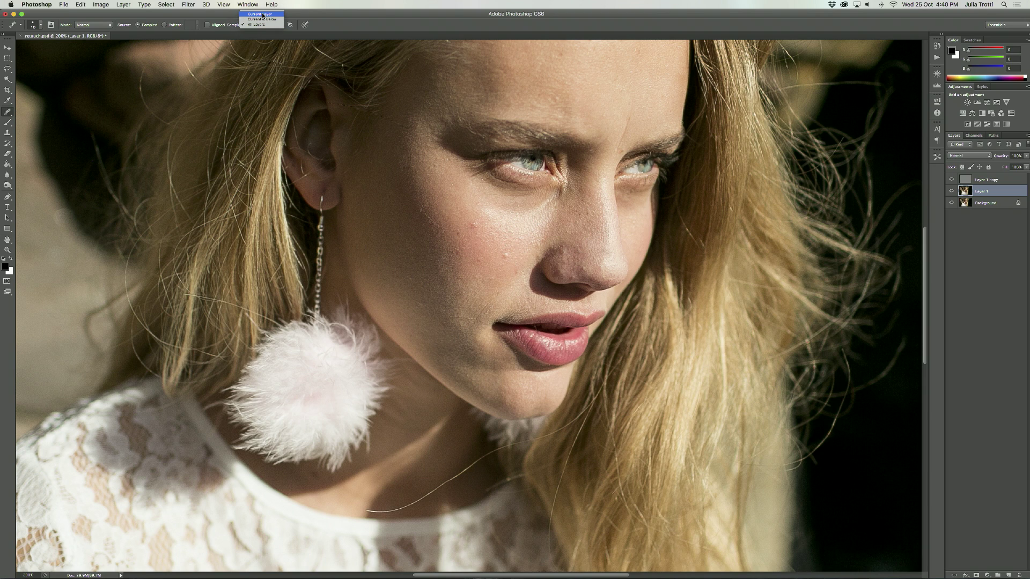
{"action": "left_click", "coordinate": [262, 14]}
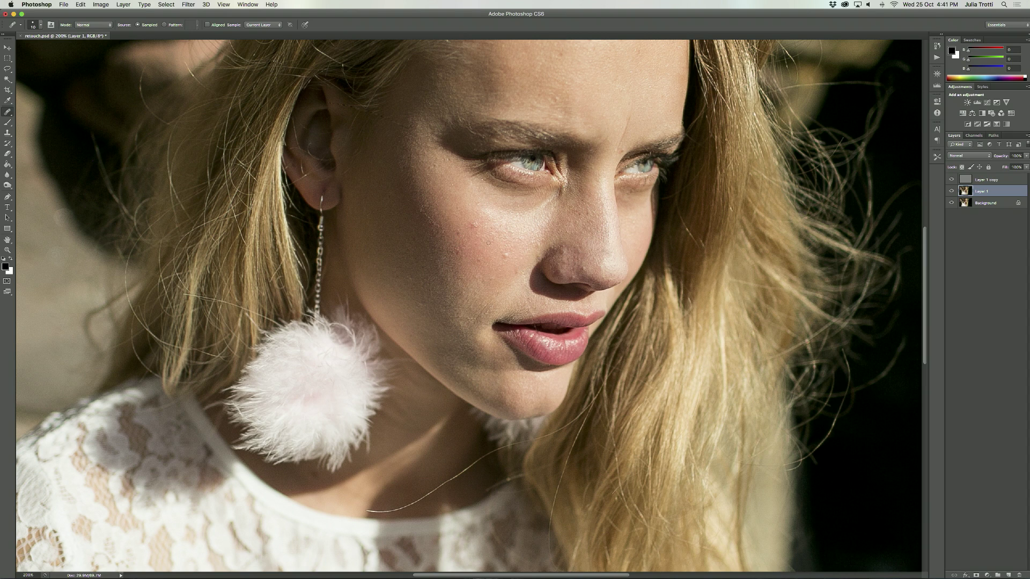
- Enlarge the healing brush and heal the uneven patches on the near cheek and beside the mouth on Layer 1
{"action": "key", "text": "bracketright"}
{"action": "key", "text": "bracketright"}
{"action": "key", "text": "bracketright"}
{"action": "left_click", "coordinate": [532, 272], "text": "alt"}
{"action": "left_click_drag", "start_coordinate": [481, 242], "coordinate": [489, 257]}
{"action": "key", "text": "super+z"}
{"action": "left_click", "coordinate": [507, 251]}
{"action": "left_click", "coordinate": [438, 194], "text": "alt"}
{"action": "left_click", "coordinate": [435, 176]}
{"action": "left_click", "coordinate": [493, 252], "text": "alt"}
{"action": "left_click", "coordinate": [492, 297]}
{"action": "left_click_drag", "start_coordinate": [488, 308], "coordinate": [475, 328]}
{"action": "left_click", "coordinate": [469, 313]}
- Heal the uneven tones on the near temple and the bright skin below the near eye on Layer 1
{"action": "left_click", "coordinate": [422, 141]}
{"action": "left_click", "coordinate": [518, 221], "text": "alt"}
{"action": "left_click_drag", "start_coordinate": [534, 226], "coordinate": [543, 226]}
{"action": "left_click", "coordinate": [503, 233], "text": "alt"}
{"action": "left_click", "coordinate": [535, 221], "text": "alt"}
{"action": "mouse_move", "coordinate": [552, 196]}
{"action": "left_mouse_down"}
{"action": "mouse_move", "coordinate": [540, 208]}
{"action": "mouse_move", "coordinate": [553, 214]}
{"action": "mouse_move", "coordinate": [537, 244]}
{"action": "left_mouse_up"}
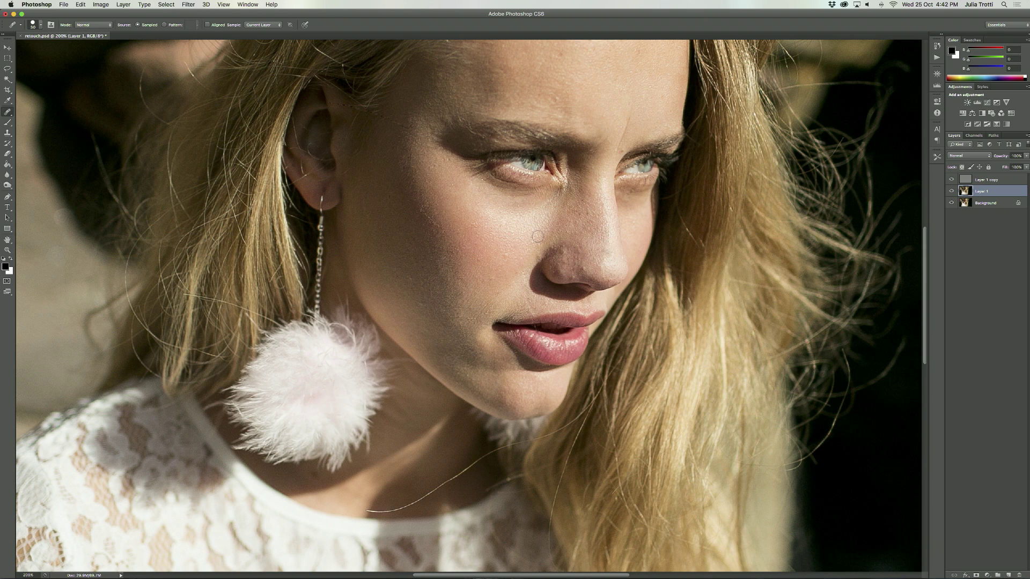
- Hide Layer 1 copy and smooth the under-eye area and inner eye corner on Layer 1 with the Healing Brush
{"action": "left_click", "coordinate": [952, 180]}
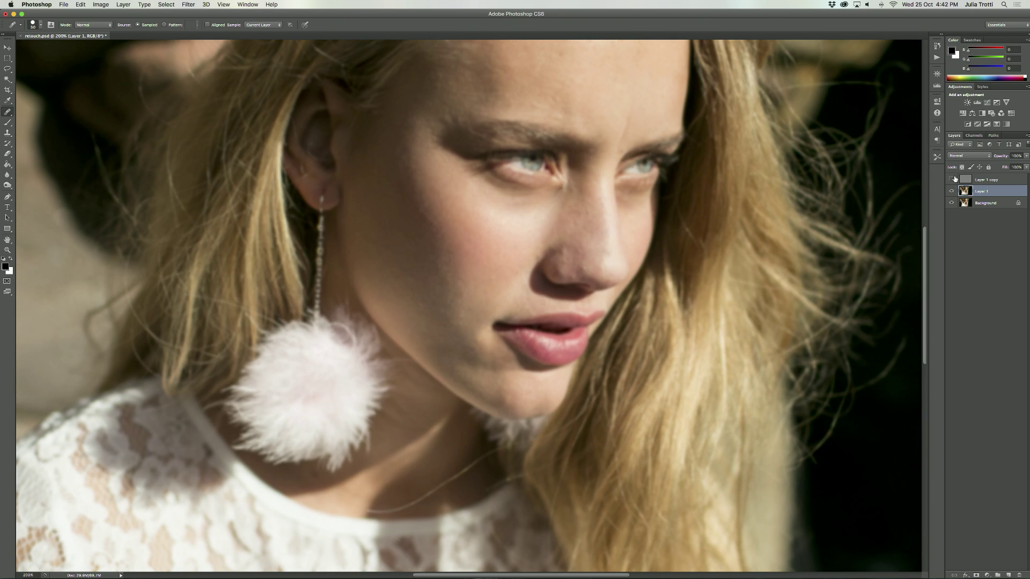
{"action": "left_click", "coordinate": [538, 209], "text": "alt"}
{"action": "left_click_drag", "start_coordinate": [507, 207], "coordinate": [523, 206]}
{"action": "mouse_move", "coordinate": [543, 200]}
{"action": "left_mouse_down"}
{"action": "mouse_move", "coordinate": [564, 186]}
{"action": "mouse_move", "coordinate": [562, 202]}
{"action": "mouse_move", "coordinate": [534, 214]}
{"action": "mouse_move", "coordinate": [557, 192]}
{"action": "mouse_move", "coordinate": [560, 199]}
{"action": "mouse_move", "coordinate": [551, 188]}
{"action": "mouse_move", "coordinate": [574, 188]}
{"action": "mouse_move", "coordinate": [574, 199]}
{"action": "mouse_move", "coordinate": [544, 240]}
{"action": "mouse_move", "coordinate": [559, 227]}
{"action": "mouse_move", "coordinate": [605, 236]}
{"action": "left_mouse_up"}
{"action": "left_click", "coordinate": [562, 187]}
{"action": "left_click", "coordinate": [515, 211], "text": "alt"}
{"action": "left_click", "coordinate": [532, 202]}
{"action": "left_click", "coordinate": [562, 192]}
{"action": "left_click", "coordinate": [548, 193]}
{"action": "left_click", "coordinate": [555, 188]}
{"action": "left_click", "coordinate": [563, 186]}
{"action": "left_click", "coordinate": [569, 188]}
- Heal the highlights along the bridge, side and tip of the nose on Layer 1
{"action": "left_click", "coordinate": [531, 236], "text": "alt"}
{"action": "left_click", "coordinate": [609, 206]}
{"action": "left_click", "coordinate": [607, 231], "text": "alt"}
{"action": "left_click", "coordinate": [605, 210]}
{"action": "left_click", "coordinate": [603, 208], "text": "alt"}
{"action": "left_click_drag", "start_coordinate": [603, 251], "coordinate": [602, 263]}
{"action": "left_click", "coordinate": [617, 256], "text": "alt"}
{"action": "left_click", "coordinate": [605, 256]}
{"action": "left_click", "coordinate": [611, 253], "text": "alt"}
{"action": "left_click", "coordinate": [591, 211], "text": "alt"}
{"action": "left_click_drag", "start_coordinate": [581, 208], "coordinate": [574, 211]}
{"action": "left_click", "coordinate": [576, 211]}
{"action": "left_click", "coordinate": [580, 193]}
{"action": "left_click", "coordinate": [585, 203], "text": "alt"}
{"action": "left_click_drag", "start_coordinate": [595, 183], "coordinate": [590, 194]}
- Show Layer 1 copy again, then heal the outer cheek, jaw and temple on Layer 1 with a larger healing brush
{"action": "scroll", "coordinate": [574, 163], "scroll_direction": "up", "scroll_amount": 5}
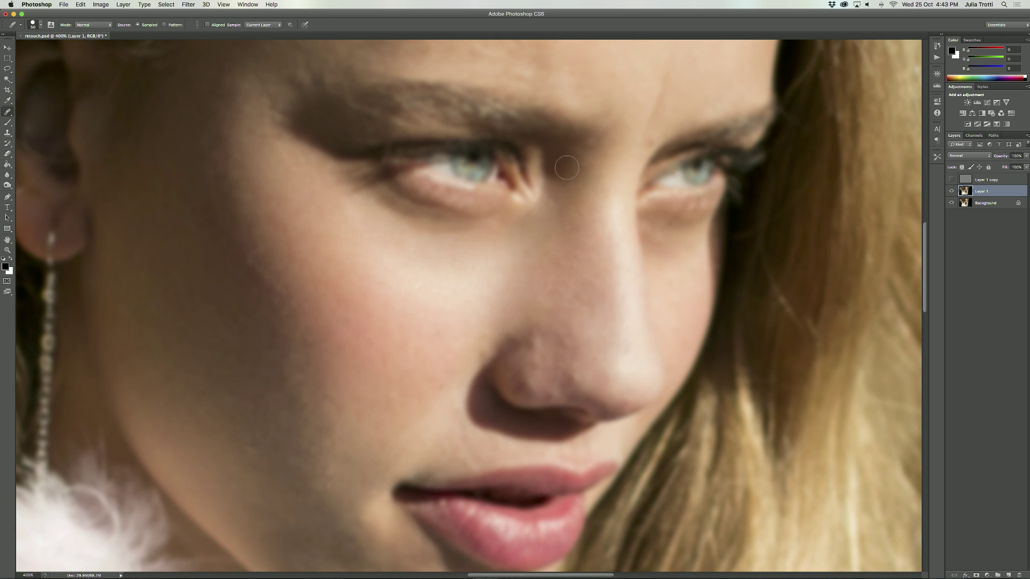
{"action": "scroll", "coordinate": [515, 267], "scroll_direction": "down", "scroll_amount": 5}
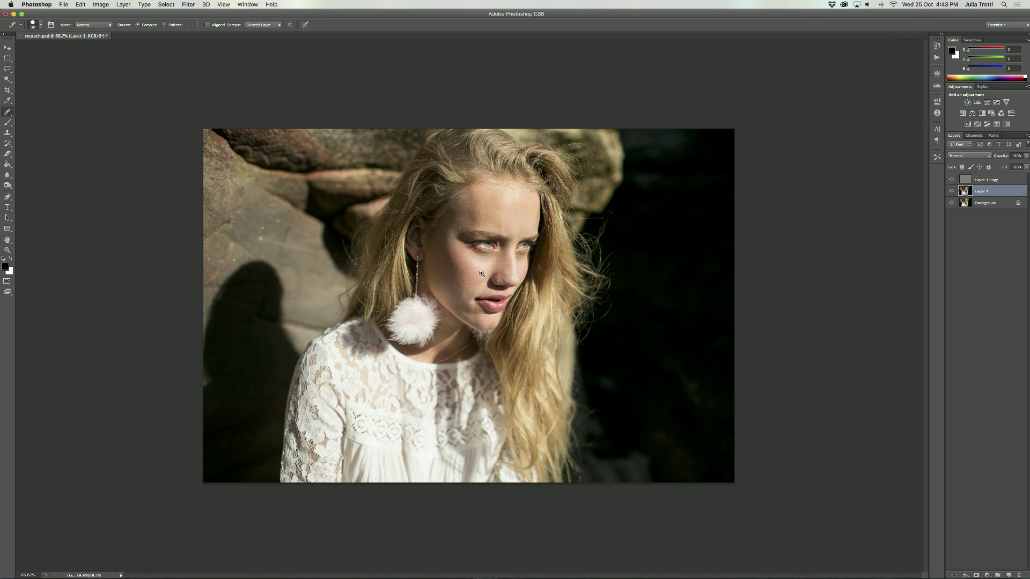
{"action": "left_click", "coordinate": [482, 273]}
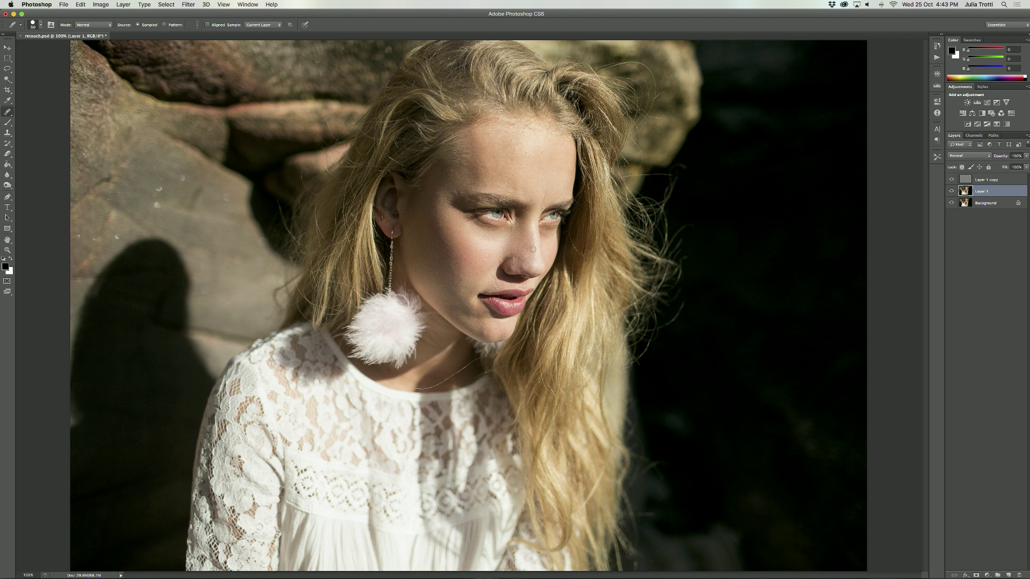
{"action": "left_click", "coordinate": [490, 253]}
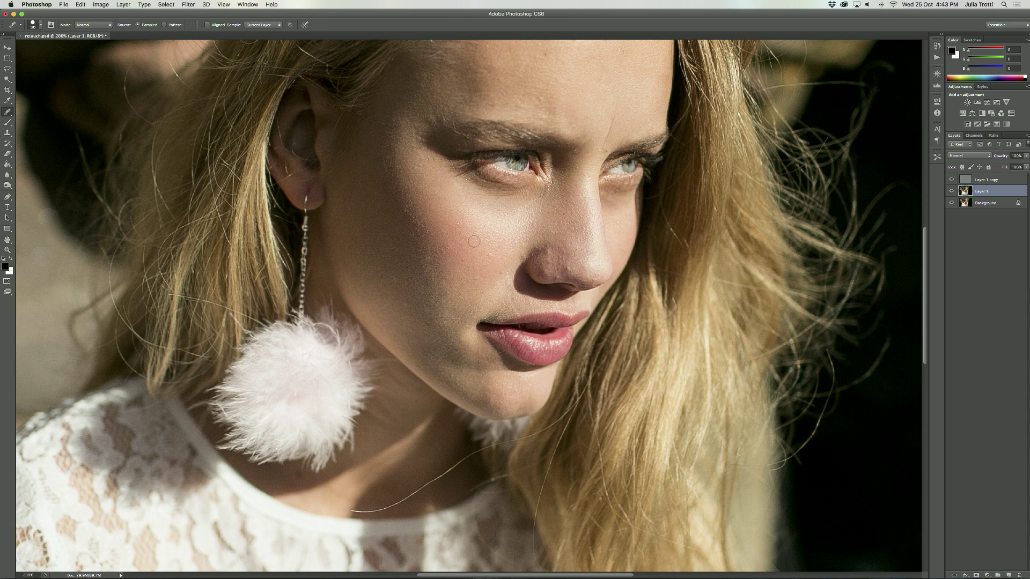
{"action": "key", "text": "bracketright"}
{"action": "left_click", "coordinate": [386, 254], "text": "alt"}
{"action": "left_click", "coordinate": [359, 266]}
{"action": "left_click", "coordinate": [400, 286]}
{"action": "left_click", "coordinate": [405, 255], "text": "alt"}
{"action": "left_click_drag", "start_coordinate": [435, 283], "coordinate": [427, 323]}
{"action": "left_click", "coordinate": [426, 267], "text": "alt"}
{"action": "left_click_drag", "start_coordinate": [437, 281], "coordinate": [446, 324]}
{"action": "left_click", "coordinate": [402, 97], "text": "alt"}
{"action": "left_click_drag", "start_coordinate": [416, 99], "coordinate": [421, 82]}
- Even out the remaining highlights and tones on the side and tip of the nose on Layer 1
{"action": "left_click", "coordinate": [540, 246]}
{"action": "left_click", "coordinate": [581, 260]}
{"action": "left_click", "coordinate": [572, 231], "text": "alt"}
{"action": "left_click", "coordinate": [587, 252]}
{"action": "left_click", "coordinate": [596, 258], "text": "alt"}
{"action": "left_click", "coordinate": [587, 252]}
- Heal the uneven tones and highlights across the forehead, between the brows and at the near temple on Layer 1
{"action": "left_click_drag", "start_coordinate": [592, 177], "coordinate": [601, 277]}
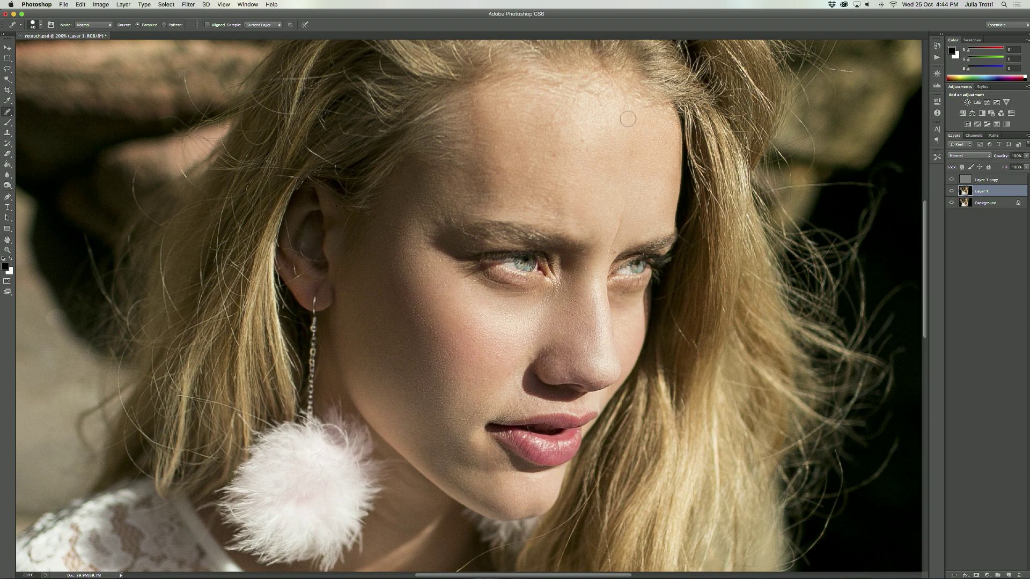
{"action": "left_click", "coordinate": [637, 152], "text": "alt"}
{"action": "left_click", "coordinate": [640, 127]}
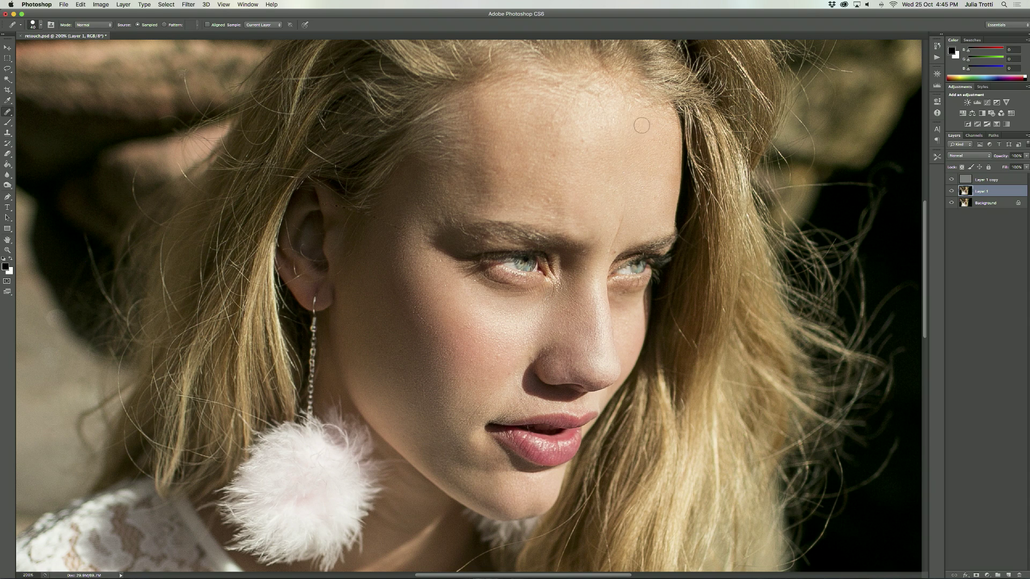
{"action": "left_click", "coordinate": [662, 162], "text": "alt"}
{"action": "left_click", "coordinate": [652, 159]}
{"action": "left_click", "coordinate": [638, 146], "text": "alt"}
{"action": "left_click", "coordinate": [628, 197]}
{"action": "left_click", "coordinate": [574, 119], "text": "alt"}
{"action": "left_click", "coordinate": [574, 134]}
{"action": "left_click", "coordinate": [586, 110], "text": "alt"}
{"action": "mouse_move", "coordinate": [559, 105]}
{"action": "left_mouse_down"}
{"action": "mouse_move", "coordinate": [580, 124]}
{"action": "mouse_move", "coordinate": [575, 138]}
{"action": "left_mouse_up"}
{"action": "left_click_drag", "start_coordinate": [528, 97], "coordinate": [547, 98]}
{"action": "mouse_move", "coordinate": [492, 168]}
{"action": "left_mouse_down"}
{"action": "mouse_move", "coordinate": [509, 179]}
{"action": "mouse_move", "coordinate": [475, 191]}
{"action": "left_mouse_up"}
{"action": "left_click", "coordinate": [430, 254]}
{"action": "left_click", "coordinate": [633, 239]}
- Heal the shadowed skin below the far eye on Layer 1
{"action": "scroll", "coordinate": [680, 203], "scroll_direction": "down", "scroll_amount": 3}
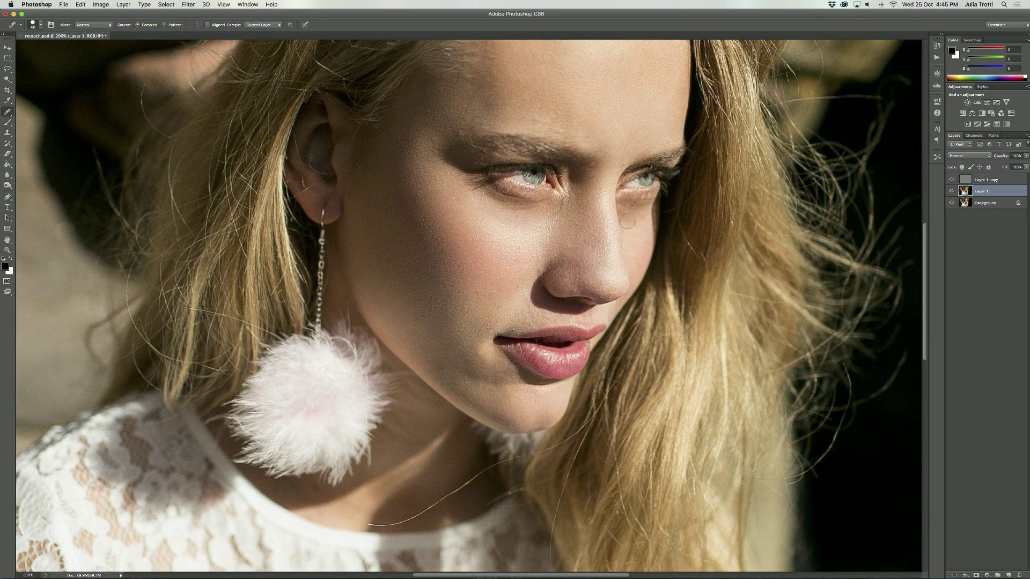
{"action": "left_click", "coordinate": [626, 203]}
{"action": "left_click", "coordinate": [642, 207]}
- Compare the retouched face with the original Background by toggling the visibility of both retouching layers
{"action": "left_click_drag", "start_coordinate": [630, 194], "coordinate": [658, 238]}
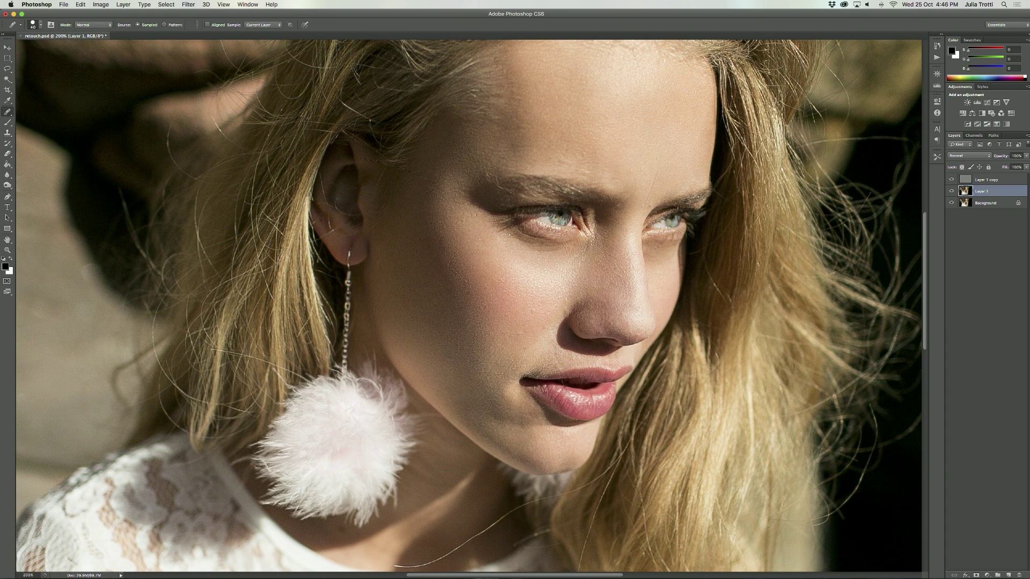
{"action": "left_click", "coordinate": [953, 204], "text": "alt"}
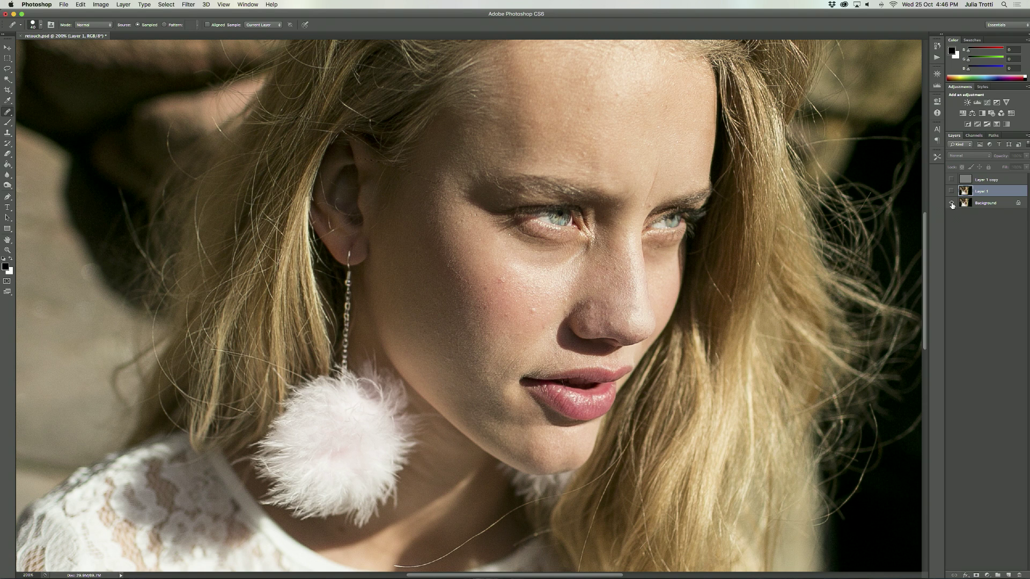
{"action": "left_click", "coordinate": [951, 204], "text": "alt"}
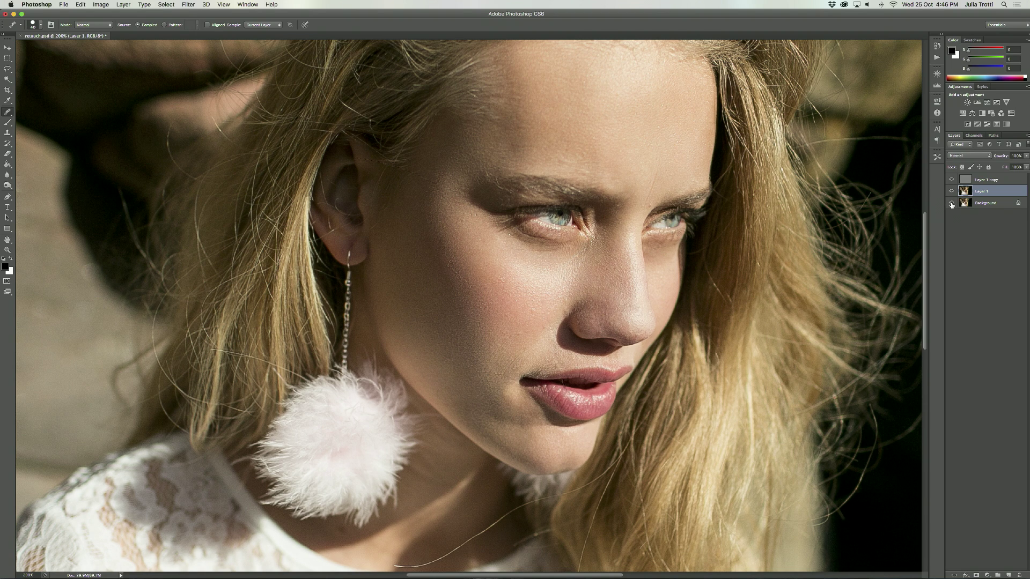
{"action": "left_click", "coordinate": [952, 204], "text": "alt"}
{"action": "left_click", "coordinate": [952, 204], "text": "alt"}
{"action": "left_click", "coordinate": [952, 182]}
{"action": "left_click", "coordinate": [952, 192]}
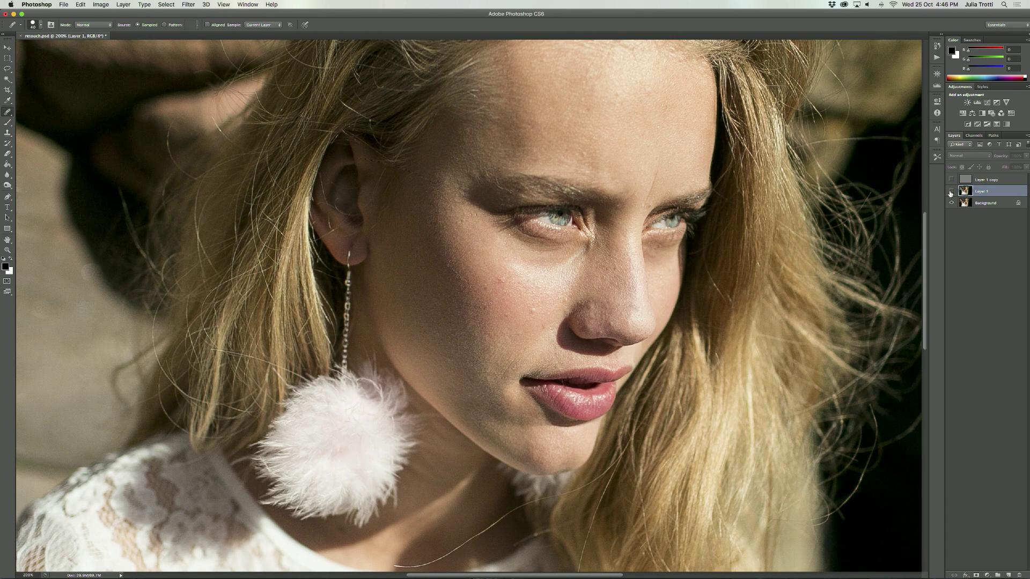
{"action": "left_click", "coordinate": [952, 192]}
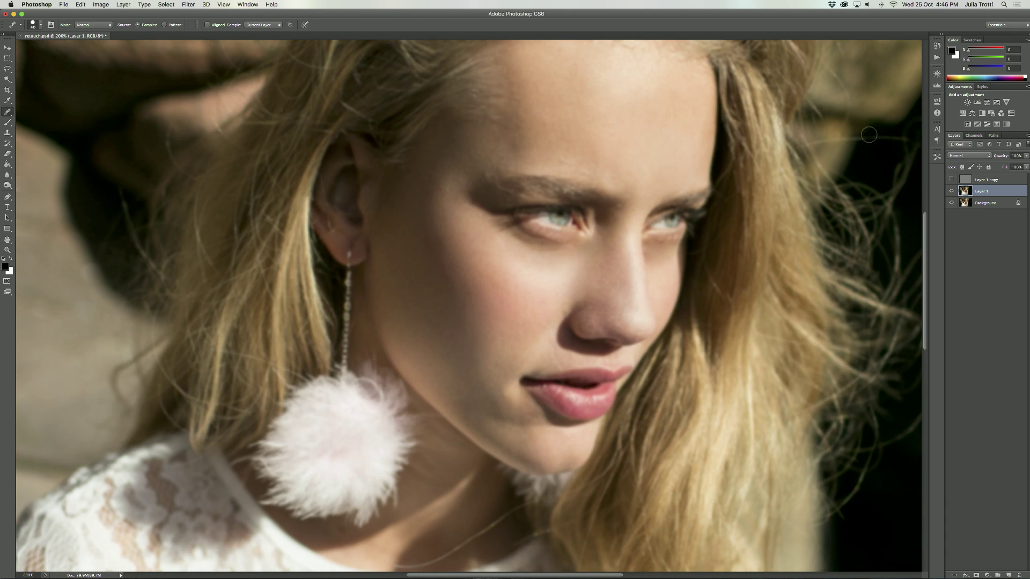
{"action": "left_click", "coordinate": [952, 180]}
{"action": "left_click", "coordinate": [953, 203], "text": "alt"}
{"action": "left_click", "coordinate": [952, 202], "text": "alt"}
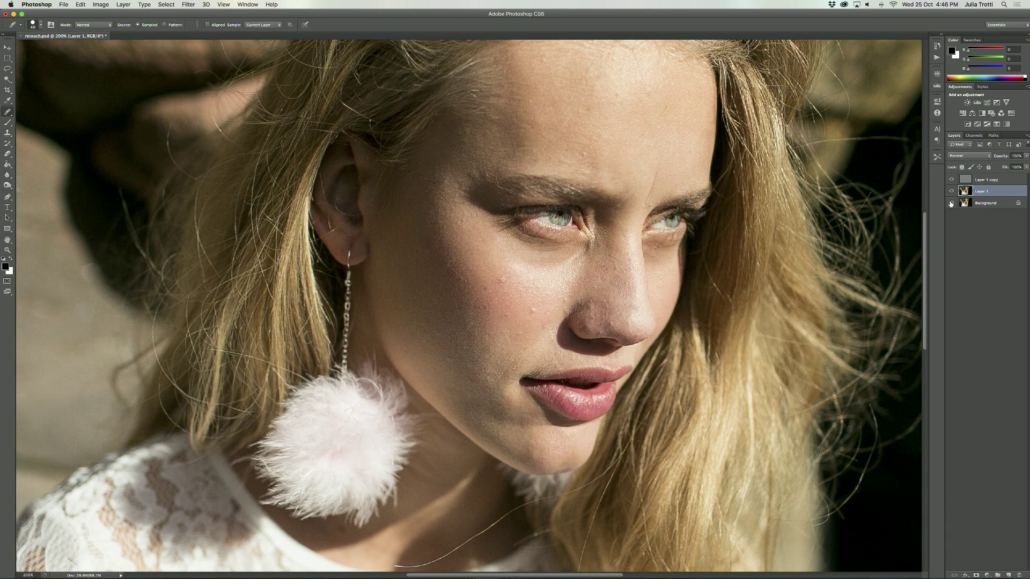
{"action": "left_click", "coordinate": [952, 204], "text": "alt"}
{"action": "left_click", "coordinate": [952, 203], "text": "alt"}
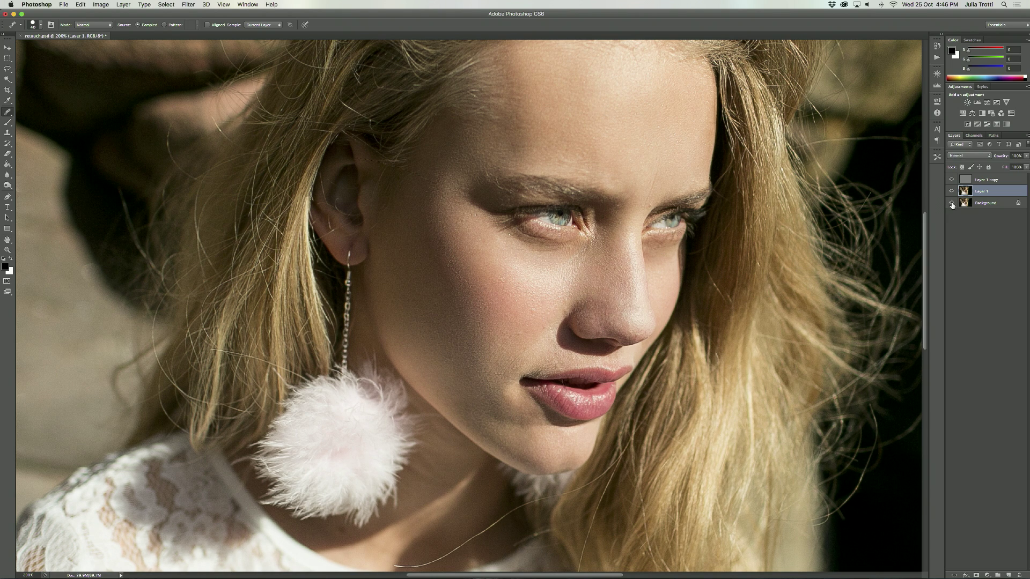
- View the whole portrait and toggle the retouching layers against the Background to judge the overall result
{"action": "left_click", "coordinate": [755, 259], "text": "alt"}
{"action": "left_click", "coordinate": [755, 260], "text": "alt"}
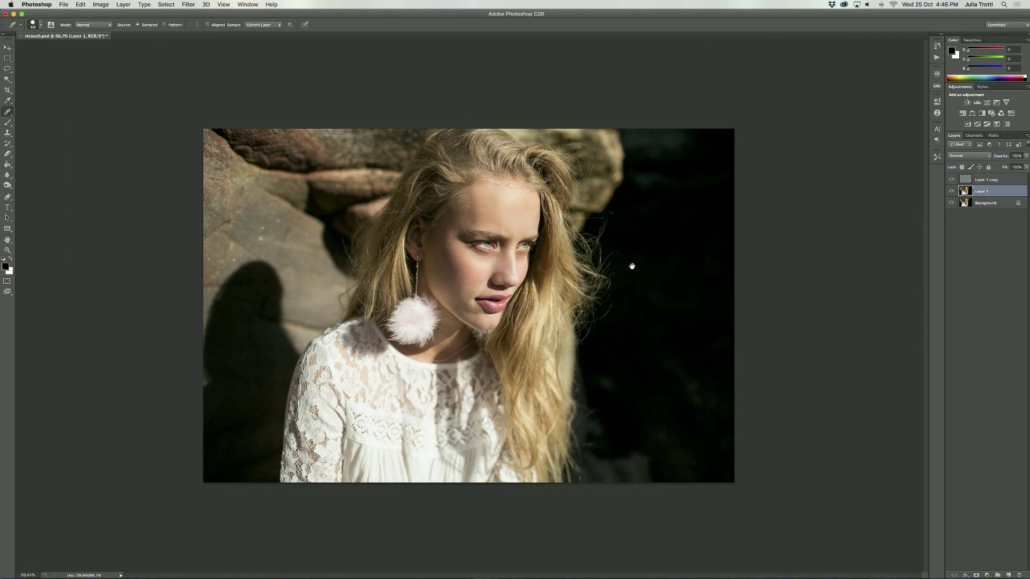
{"action": "key", "text": "super+plus"}
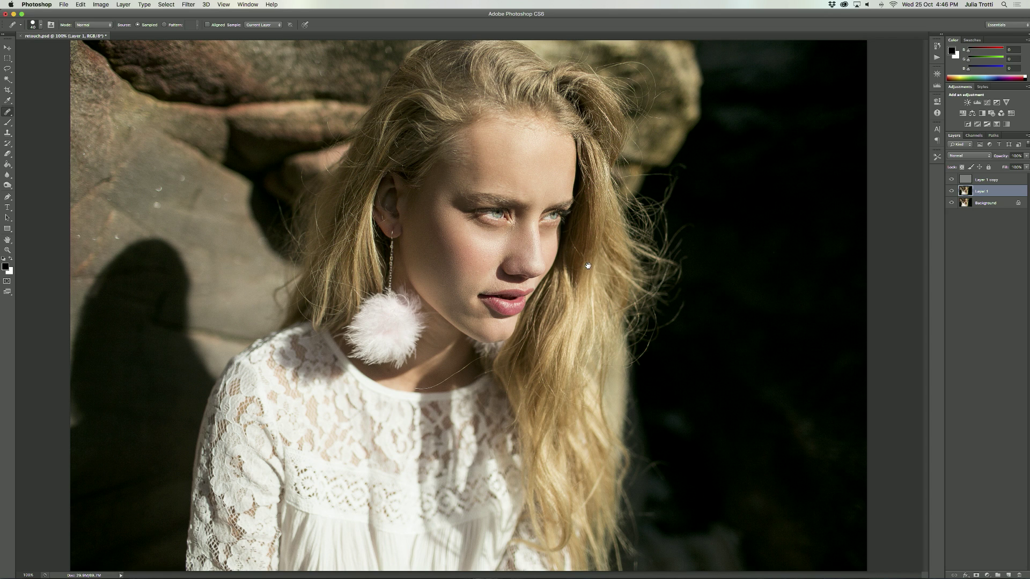
{"action": "left_click", "coordinate": [953, 204], "text": "alt"}
{"action": "left_click", "coordinate": [952, 203], "text": "alt"}
{"action": "left_click", "coordinate": [952, 204], "text": "alt"}
{"action": "left_click", "coordinate": [952, 203], "text": "alt"}
- Select Layer 1 copy and toggle its visibility to preview the skin texture it holds
{"action": "left_click", "coordinate": [474, 272], "text": "super"}
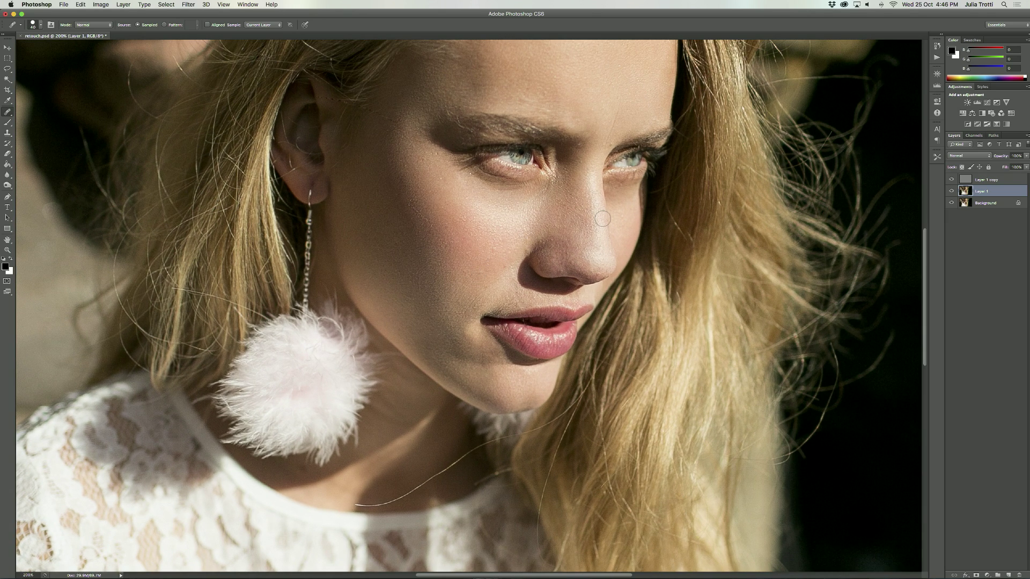
{"action": "left_click", "coordinate": [995, 181]}
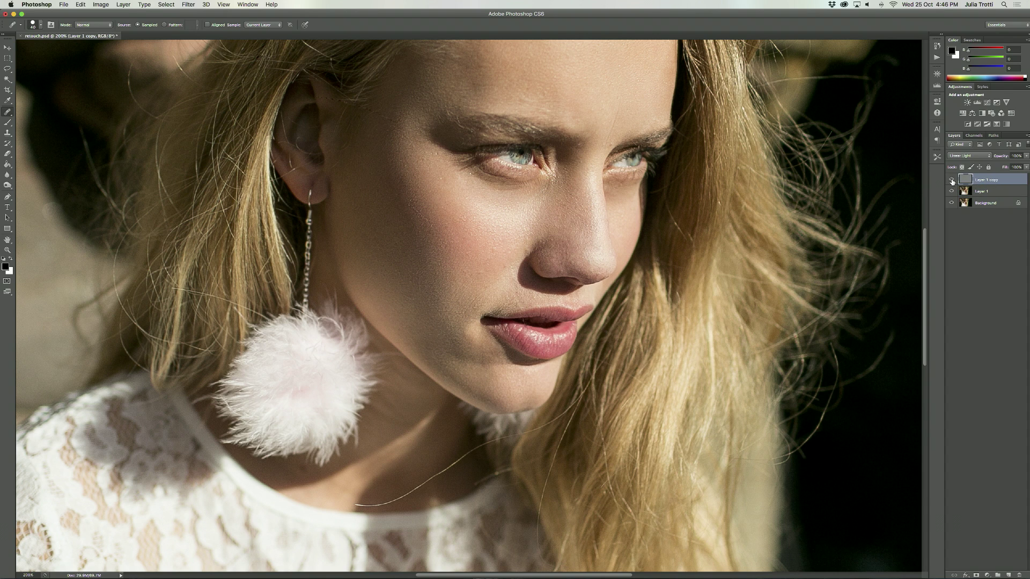
{"action": "left_click", "coordinate": [952, 181]}
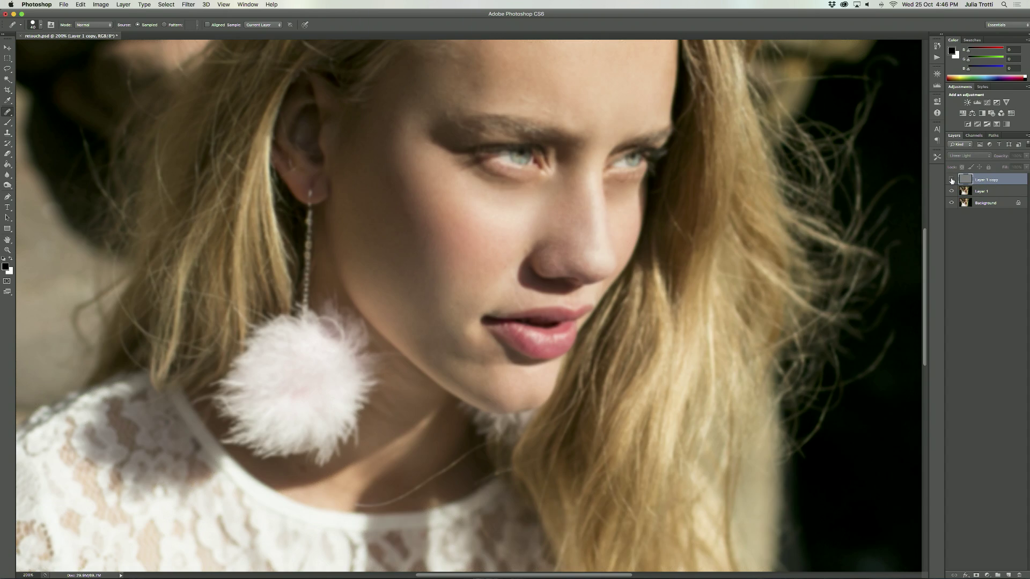
{"action": "left_click", "coordinate": [952, 181]}
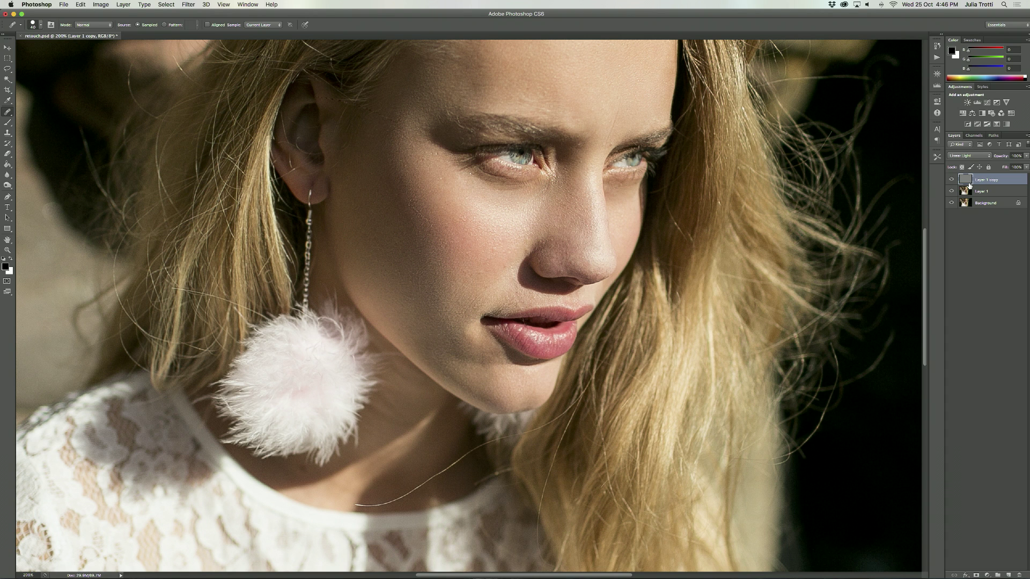
- Reduce the healing brush size and heal the fine crease and marks between the eyebrows on Layer 1 copy
{"action": "left_click_drag", "start_coordinate": [434, 237], "coordinate": [453, 264]}
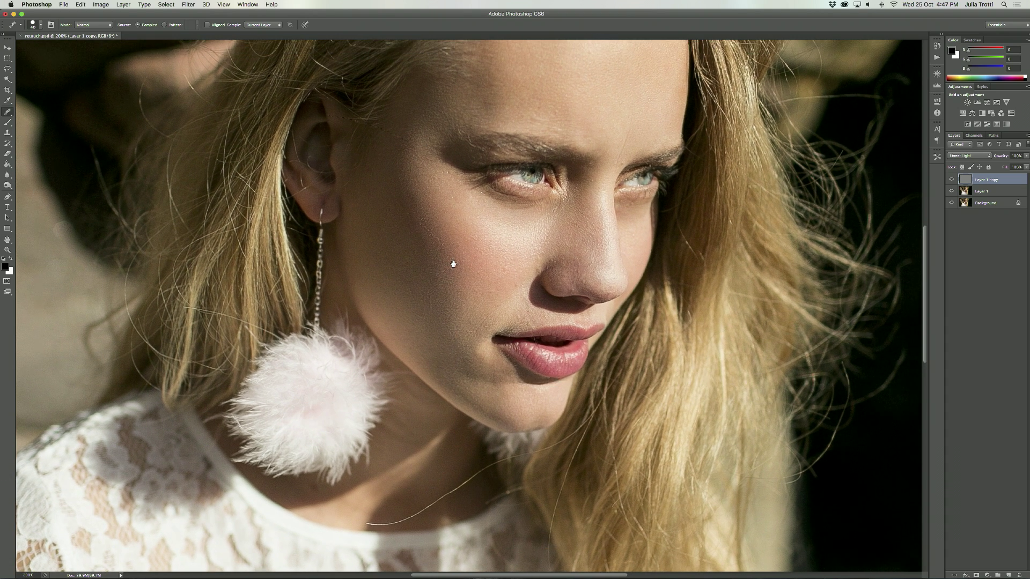
{"action": "left_click_drag", "start_coordinate": [615, 179], "coordinate": [590, 215]}
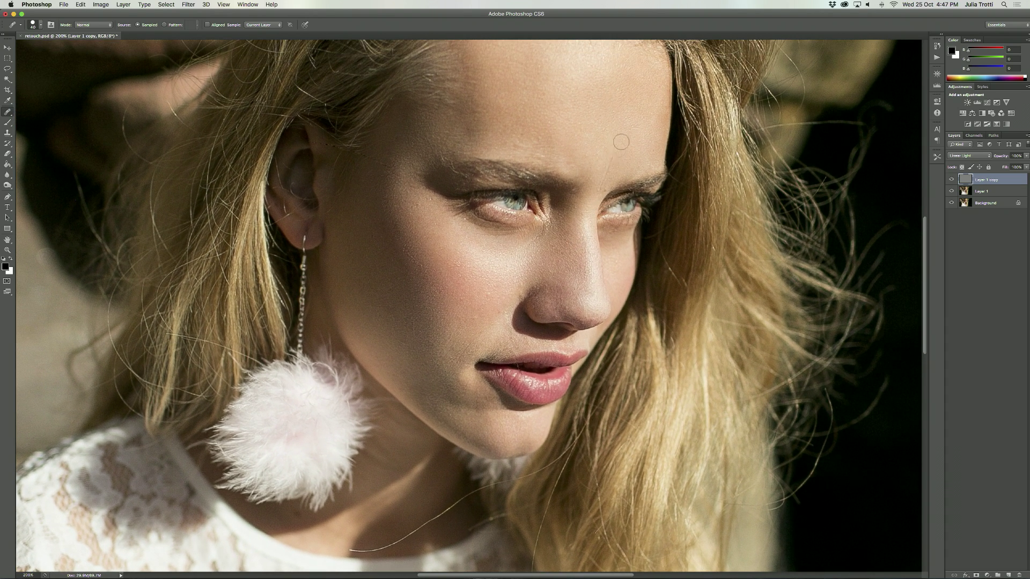
{"action": "scroll", "coordinate": [622, 155], "scroll_direction": "up", "scroll_amount": 2}
{"action": "scroll", "coordinate": [615, 185], "scroll_direction": "up", "scroll_amount": 2}
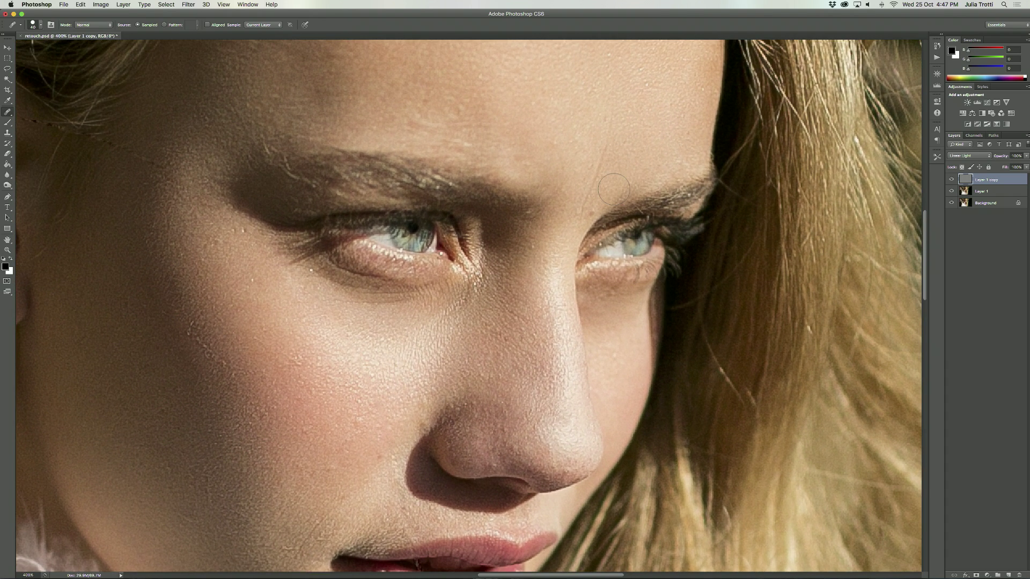
{"action": "key", "text": "bracketleft"}
{"action": "key", "text": "bracketleft"}
{"action": "key", "text": "bracketleft"}
{"action": "key", "text": "bracketleft"}
{"action": "key", "text": "bracketleft"}
{"action": "key", "text": "bracketleft"}
{"action": "key", "text": "bracketleft"}
{"action": "left_click", "coordinate": [594, 201], "text": "alt"}
{"action": "left_click_drag", "start_coordinate": [586, 201], "coordinate": [613, 116]}
{"action": "left_click", "coordinate": [590, 210], "text": "alt"}
{"action": "left_click_drag", "start_coordinate": [579, 217], "coordinate": [582, 214]}
{"action": "left_click", "coordinate": [570, 174], "text": "alt"}
{"action": "left_click_drag", "start_coordinate": [588, 165], "coordinate": [591, 163]}
{"action": "left_click_drag", "start_coordinate": [592, 286], "coordinate": [620, 204]}
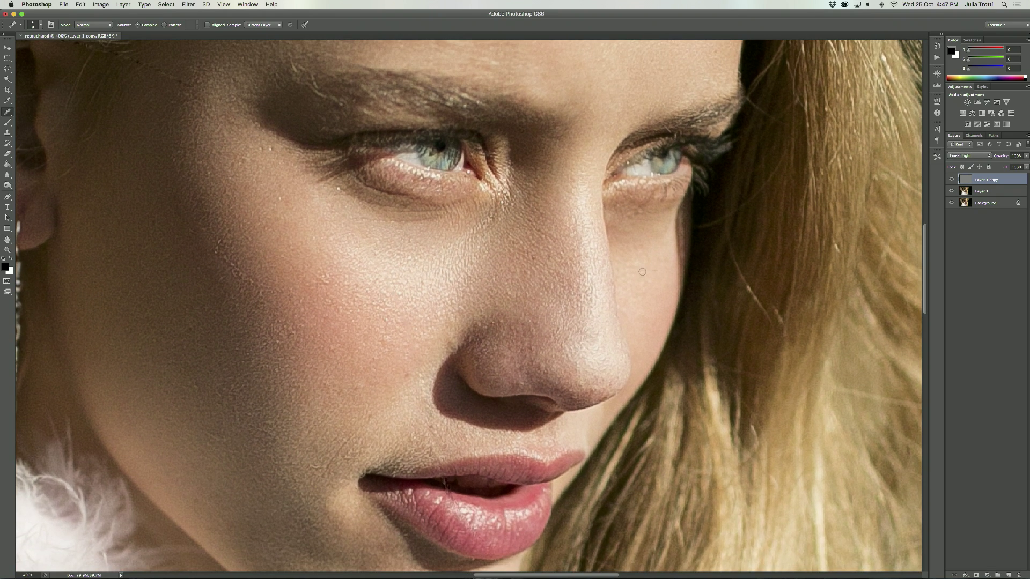
{"action": "left_click_drag", "start_coordinate": [512, 290], "coordinate": [583, 247]}
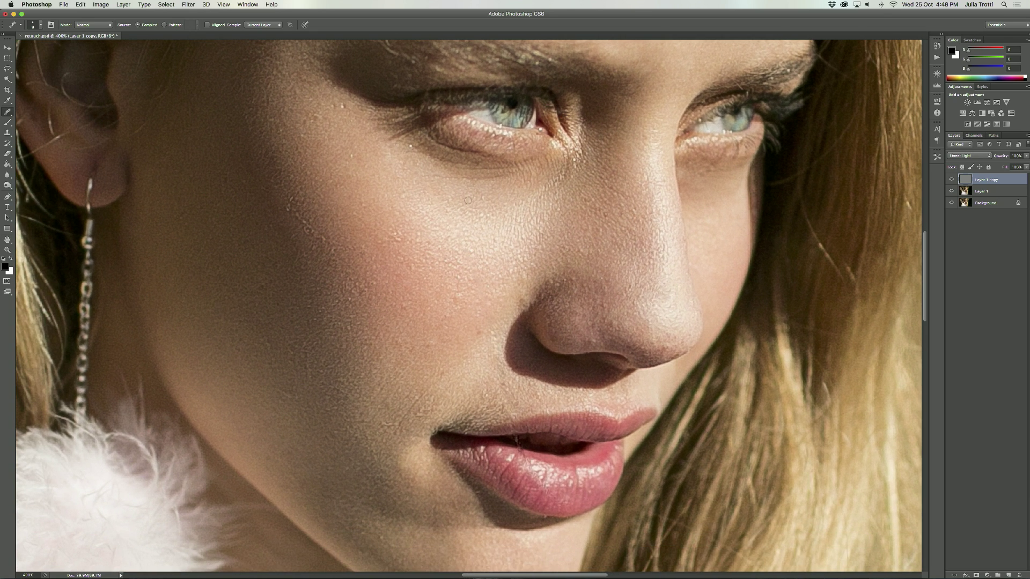
- Enlarge the healing brush slightly and heal the bright specks beside the outer eye and on the upper cheek on Layer 1 copy
{"action": "key", "text": "bracketright"}
{"action": "scroll", "coordinate": [456, 239], "scroll_direction": "left", "scroll_amount": 3}
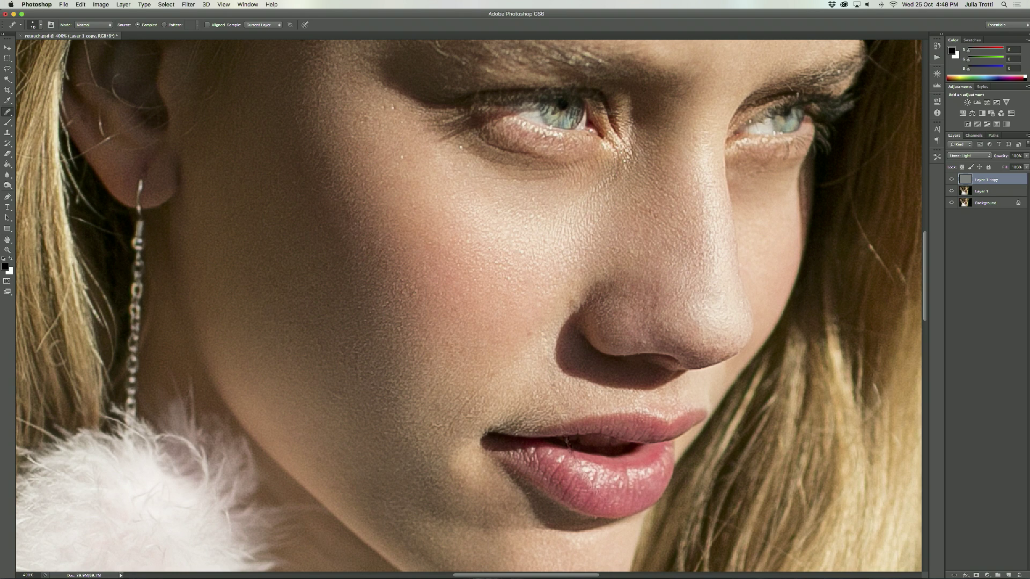
{"action": "left_click", "coordinate": [393, 117], "text": "alt"}
{"action": "left_click", "coordinate": [391, 107]}
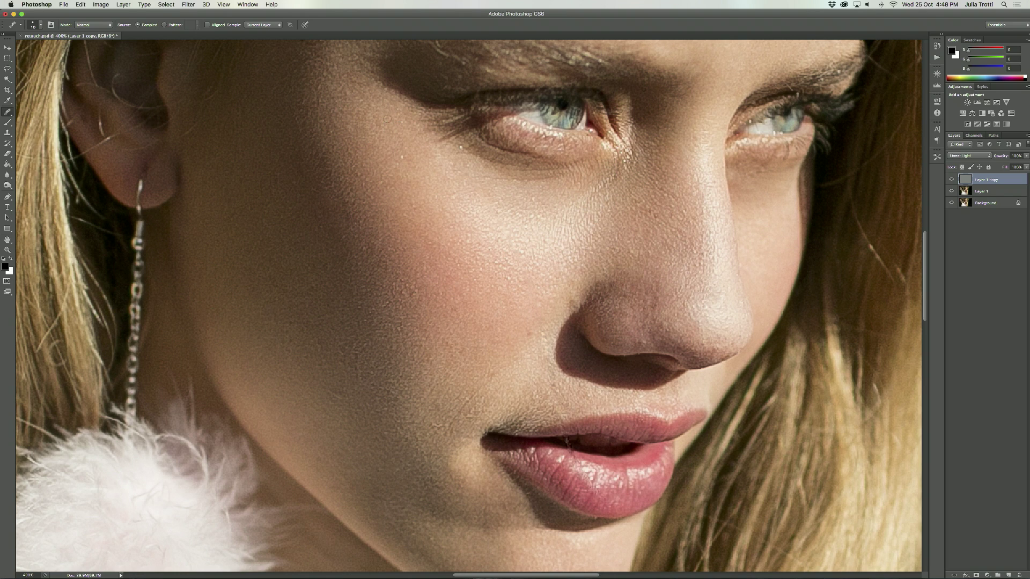
{"action": "left_click", "coordinate": [407, 164], "text": "alt"}
{"action": "left_click", "coordinate": [402, 158]}
{"action": "left_click", "coordinate": [543, 247], "text": "super"}
{"action": "left_click", "coordinate": [549, 246], "text": "alt+super"}
{"action": "left_click", "coordinate": [549, 249], "text": "alt+super"}
{"action": "left_click", "coordinate": [550, 249], "text": "alt"}
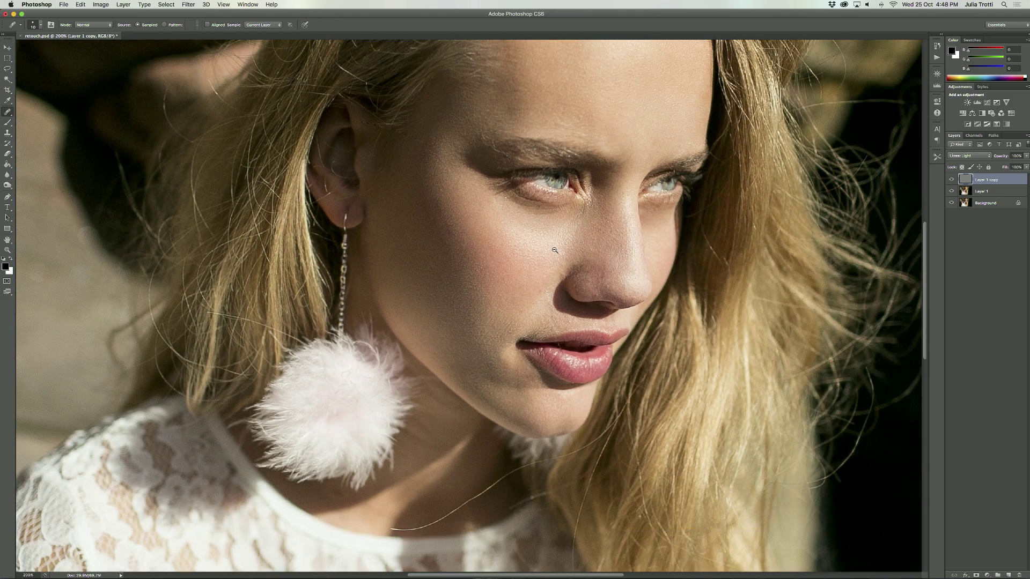
{"action": "left_click", "coordinate": [550, 248], "text": "alt"}
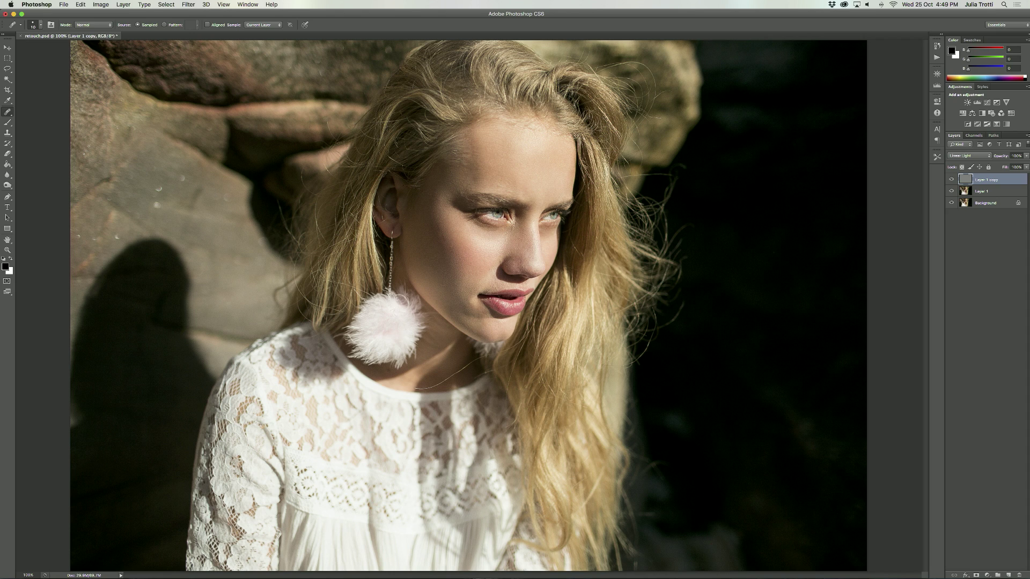
- Heal the small texture marks around the outer end of the nearer eyebrow on Layer 1 copy
{"action": "left_click", "coordinate": [459, 205]}
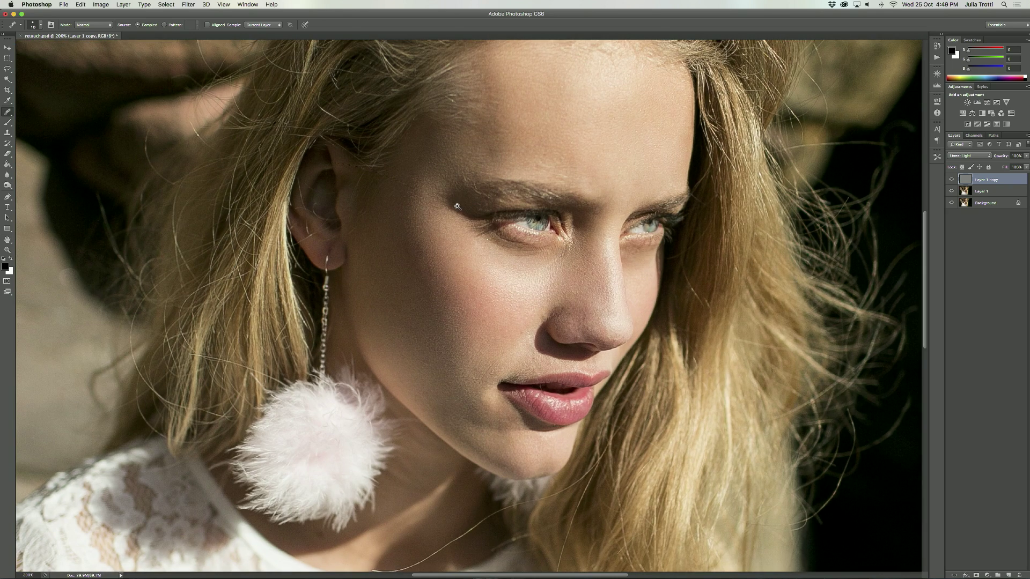
{"action": "left_click", "coordinate": [466, 201]}
{"action": "left_click", "coordinate": [478, 196]}
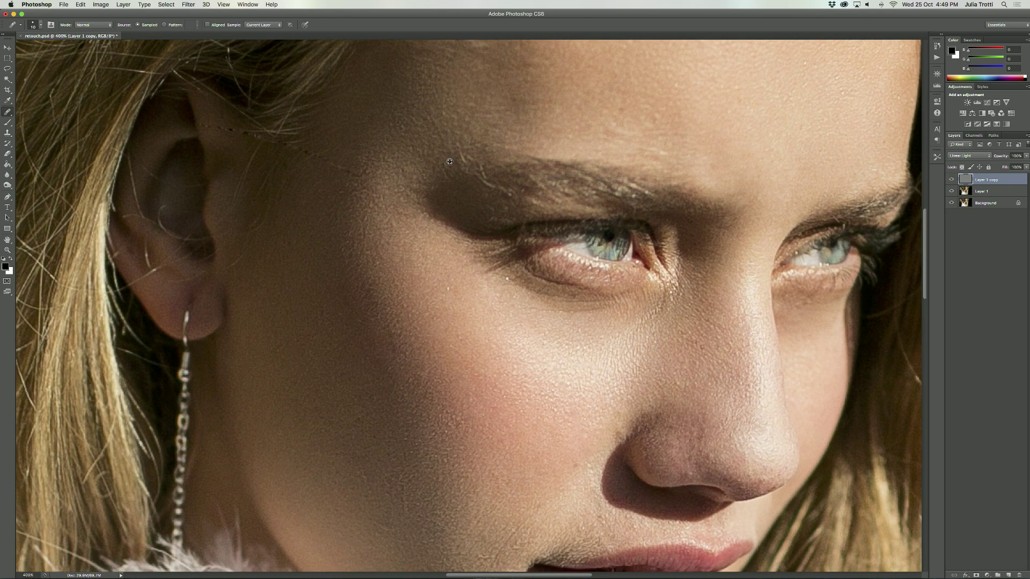
{"action": "left_click", "coordinate": [473, 185], "text": "alt"}
{"action": "mouse_move", "coordinate": [489, 186]}
{"action": "left_mouse_down"}
{"action": "mouse_move", "coordinate": [494, 160]}
{"action": "mouse_move", "coordinate": [506, 190]}
{"action": "left_mouse_up"}
{"action": "left_click", "coordinate": [479, 195], "text": "alt"}
{"action": "left_click", "coordinate": [481, 193], "text": "alt"}
{"action": "left_click", "coordinate": [510, 189]}
- Heal the dark specks and stray marks on the skin between the ear and the temple on Layer 1 copy
{"action": "scroll", "coordinate": [354, 207], "scroll_direction": "up", "scroll_amount": 3}
{"action": "scroll", "coordinate": [354, 207], "scroll_direction": "left", "scroll_amount": 5}
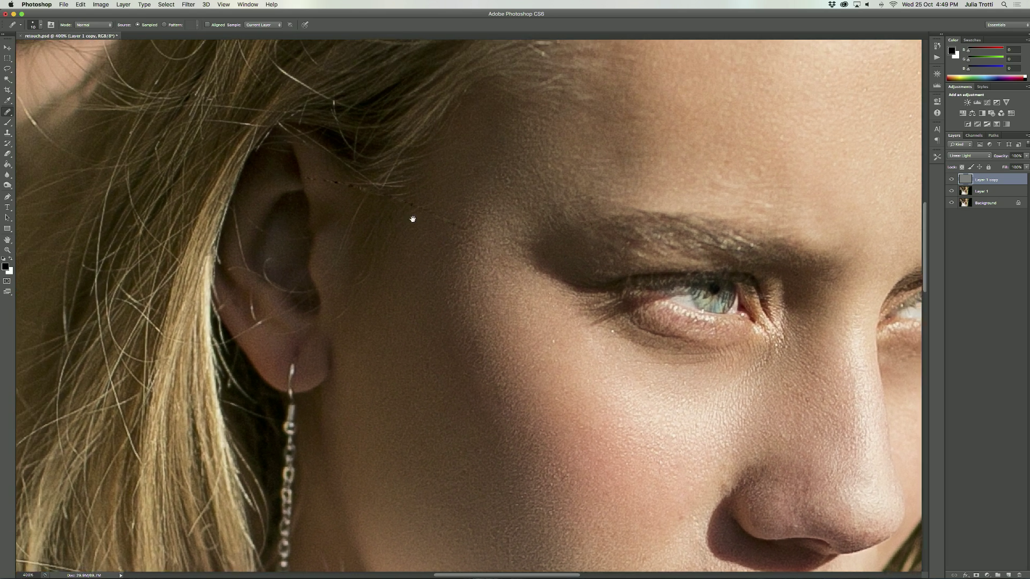
{"action": "left_click", "coordinate": [407, 221], "text": "alt"}
{"action": "mouse_move", "coordinate": [412, 207]}
{"action": "left_mouse_down"}
{"action": "mouse_move", "coordinate": [501, 236]}
{"action": "mouse_move", "coordinate": [450, 215]}
{"action": "mouse_move", "coordinate": [483, 237]}
{"action": "left_mouse_up"}
{"action": "left_click", "coordinate": [330, 196], "text": "alt"}
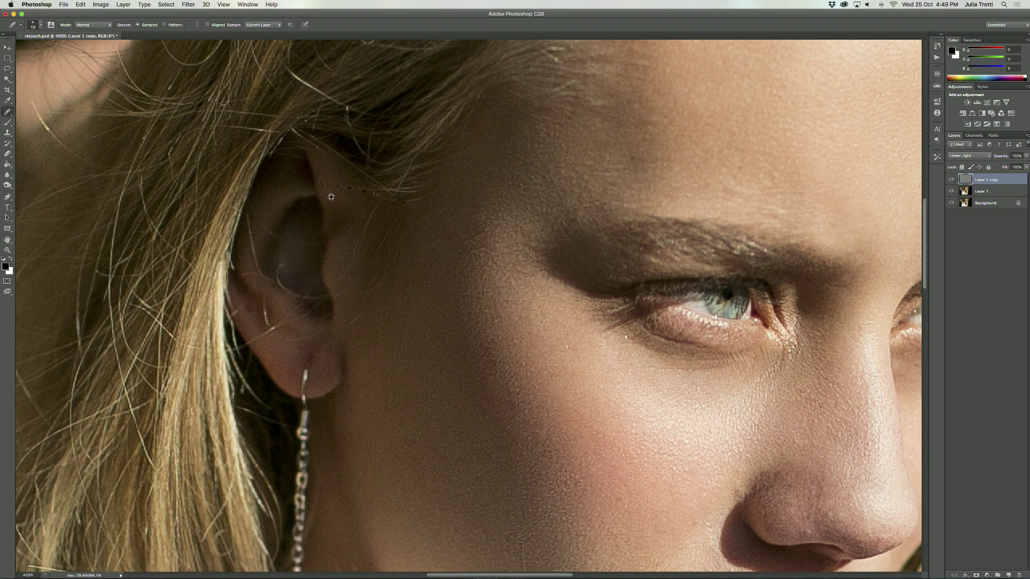
{"action": "left_click_drag", "start_coordinate": [322, 185], "coordinate": [357, 189]}
- View the whole portrait and compare the finished retouch with the original by hiding and restoring both layers above the Background
{"action": "left_click_drag", "start_coordinate": [838, 403], "coordinate": [642, 190]}
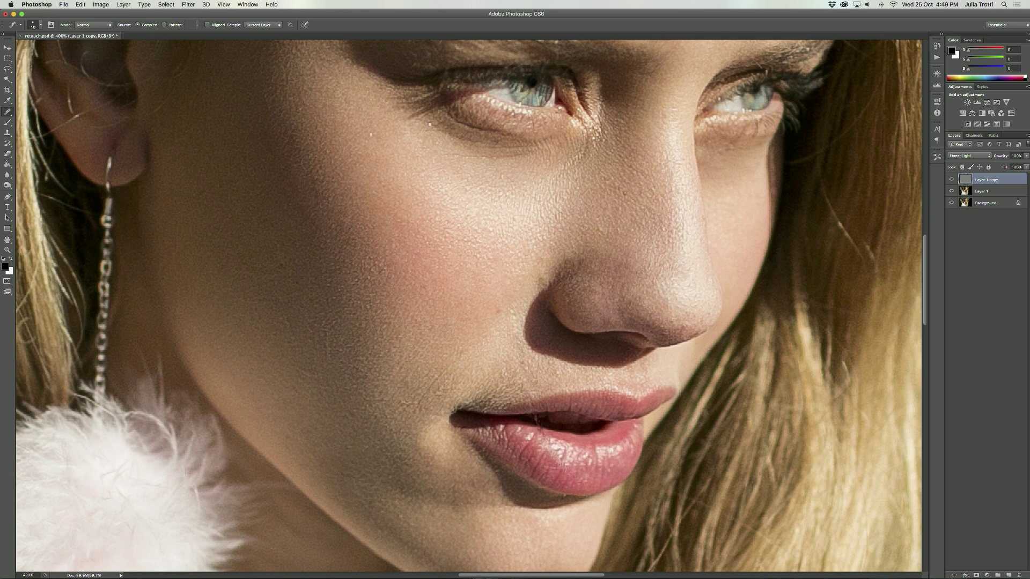
{"action": "left_click", "coordinate": [642, 265], "text": "alt+super"}
{"action": "left_click", "coordinate": [587, 308], "text": "alt+super"}
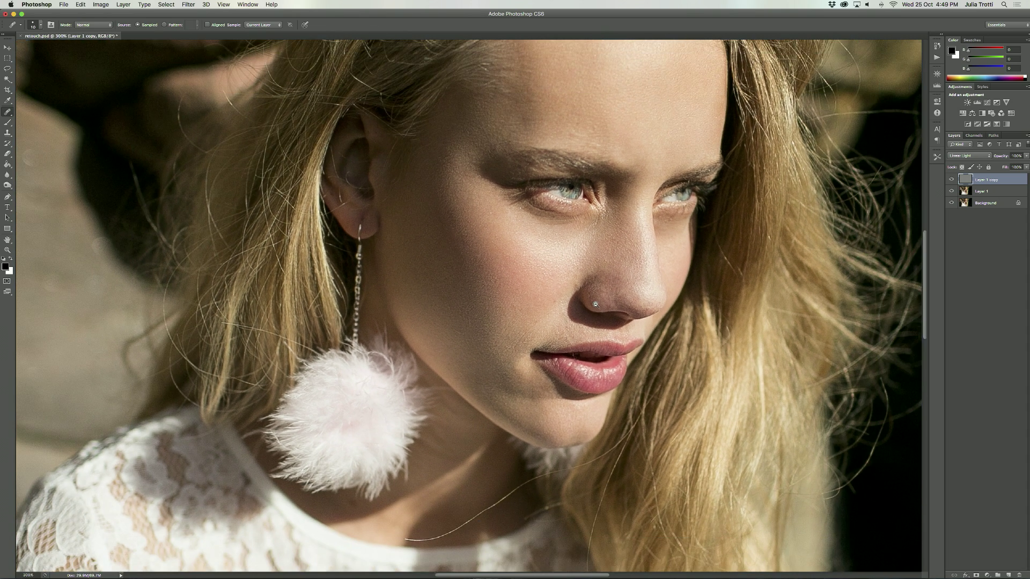
{"action": "left_click", "coordinate": [584, 300], "text": "alt+super"}
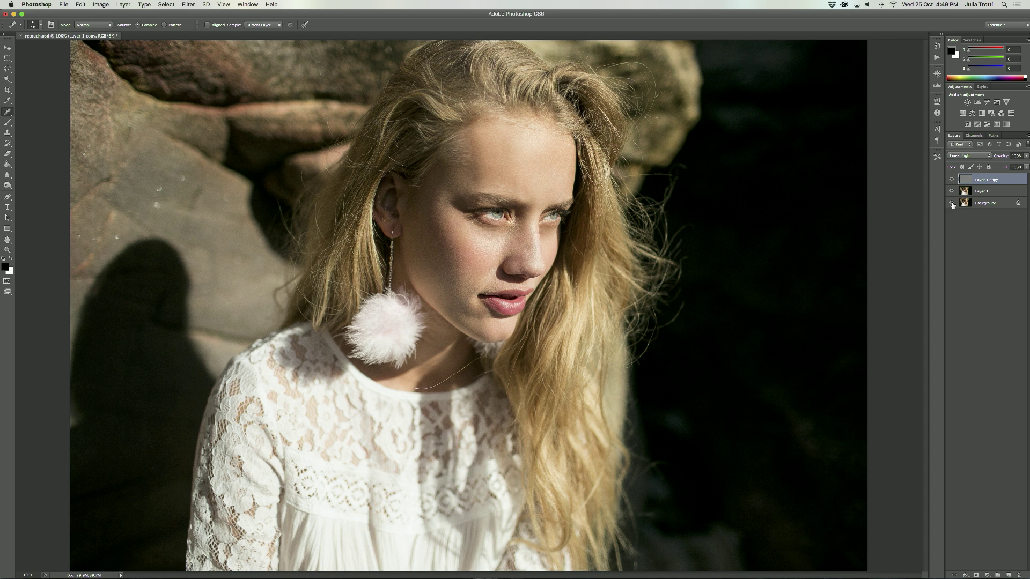
{"action": "left_click", "coordinate": [952, 204], "text": "alt"}
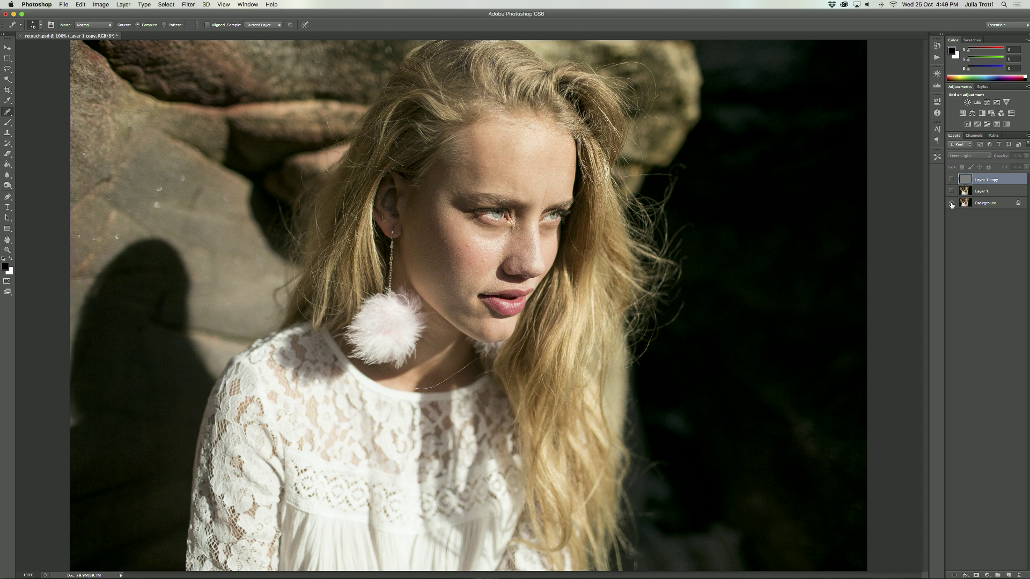
{"action": "left_click", "coordinate": [951, 204], "text": "alt"}
{"action": "left_click", "coordinate": [952, 204], "text": "alt"}
{"action": "left_click", "coordinate": [953, 203], "text": "alt"}
- Compare the retouched skin with the original in a close-up of the face by toggling both retouching layers
{"action": "scroll", "coordinate": [452, 243], "scroll_direction": "up", "scroll_amount": 2}
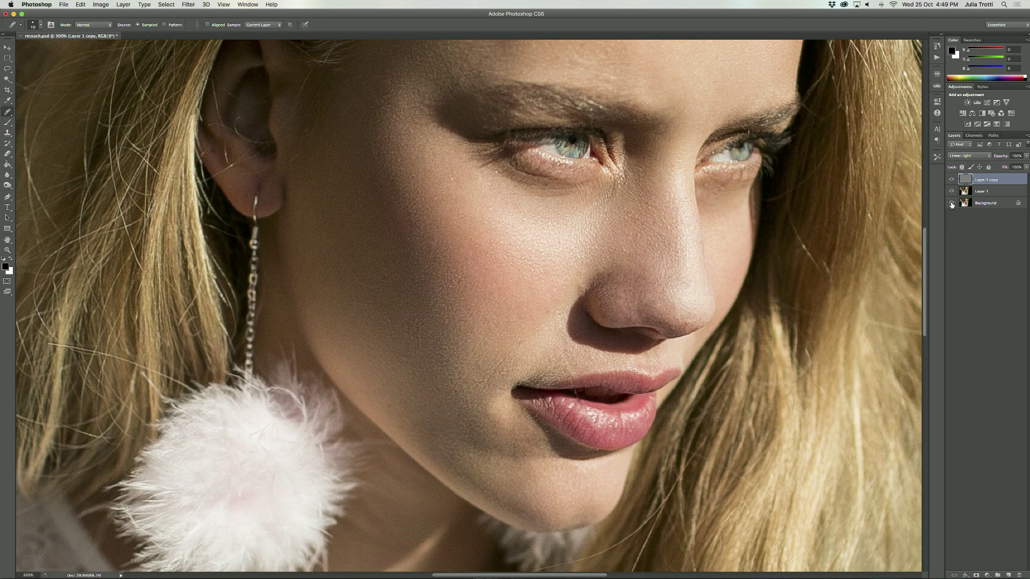
{"action": "left_click", "coordinate": [952, 204], "text": "alt"}
{"action": "left_click", "coordinate": [951, 204], "text": "alt"}
{"action": "left_click", "coordinate": [952, 204], "text": "alt"}
{"action": "left_click", "coordinate": [951, 204], "text": "alt"}
- Display the list of recorded actions containing the Skin Retouching set
{"action": "left_click", "coordinate": [937, 57]}
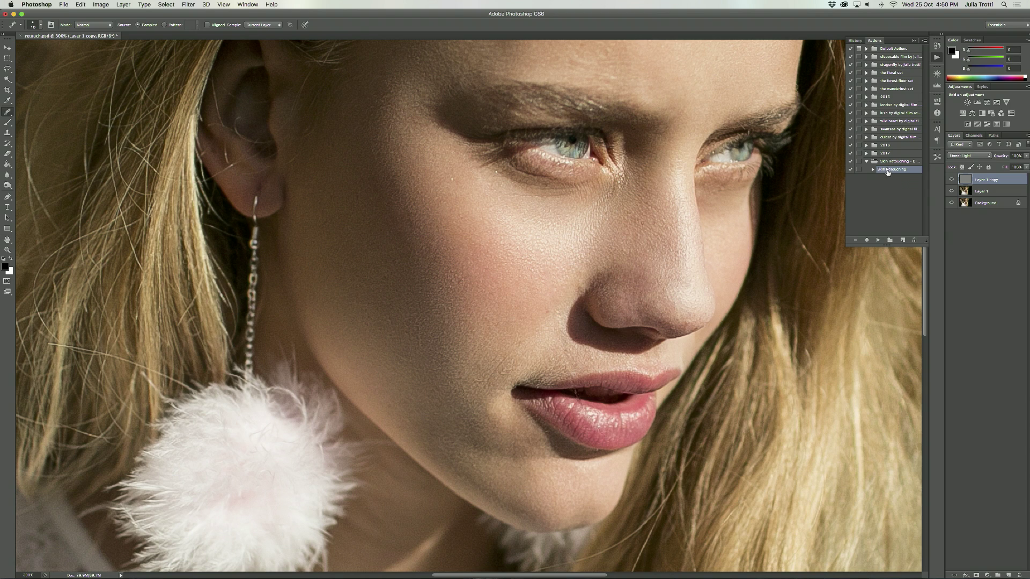